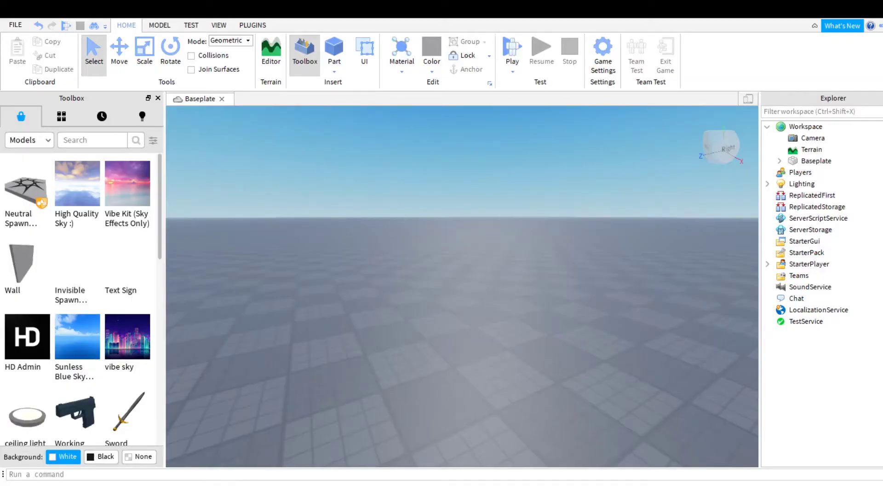
Step: Search the Toolbox model library for 'piggy' after framing the baseplate
mouse_move(617, 293)
right_mouse_down()
mouse_move(702, 297)
mouse_move(498, 246)
right_mouse_up()
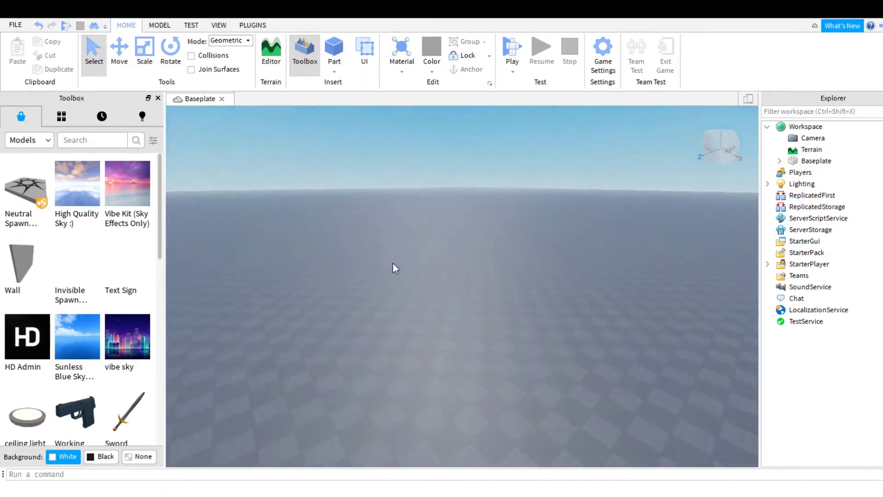
mouse_move(499, 247)
right_mouse_down()
mouse_move(321, 239)
mouse_move(186, 162)
right_mouse_up()
left_click(90, 139)
type("a")
key("BackSpace")
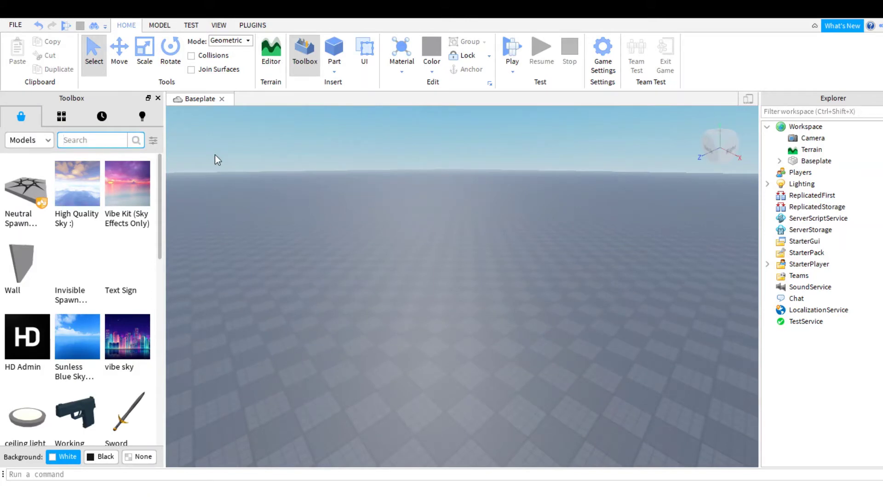
type("piggy")
key("Return")
right_click_drag(154, 217, 278, 299)
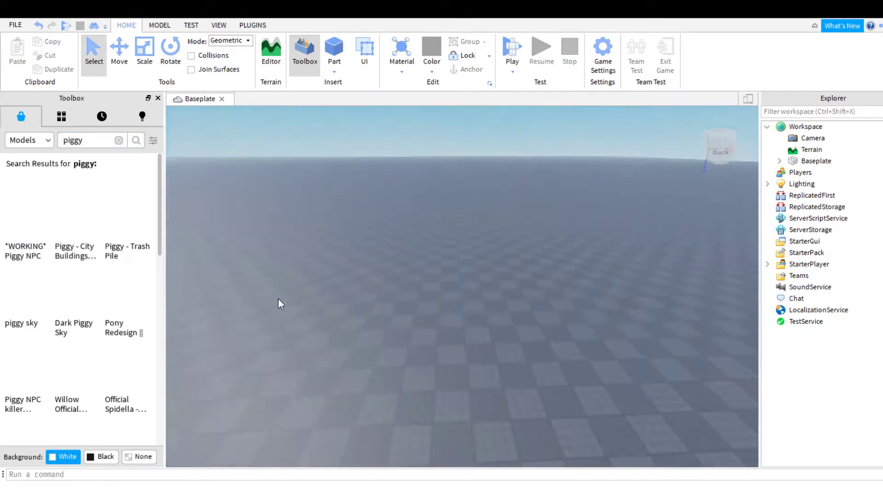
scroll(109, 321, "down", 2)
scroll(76, 311, "down", 2)
scroll(108, 374, "down", 3)
scroll(142, 355, "down", 2)
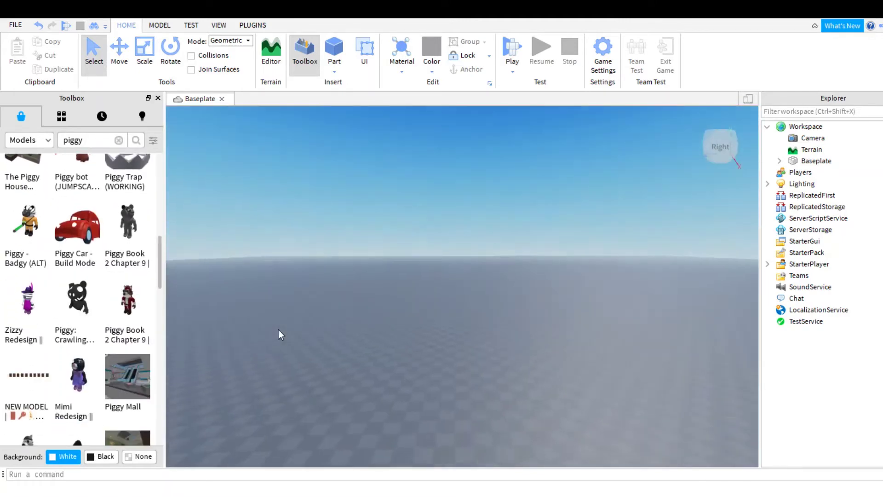
Step: Adjust the camera angle over the baseplate to review the inserted Piggy model
right_click_drag(233, 331, 278, 329)
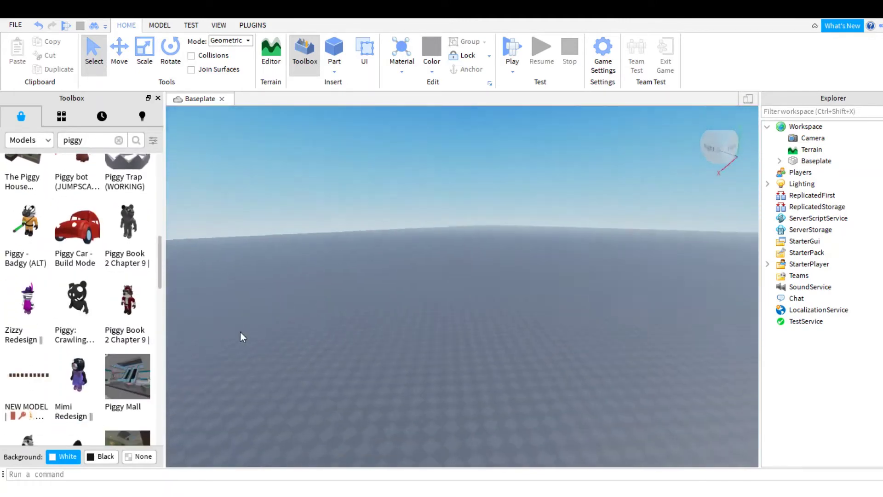
scroll(104, 311, "down", 3)
right_click_drag(265, 366, 164, 345)
scroll(138, 331, "up", 5)
right_click_drag(276, 322, 401, 338)
scroll(77, 366, "down", 3)
scroll(76, 366, "down", 4)
scroll(76, 366, "down", 1)
scroll(76, 365, "down", 1)
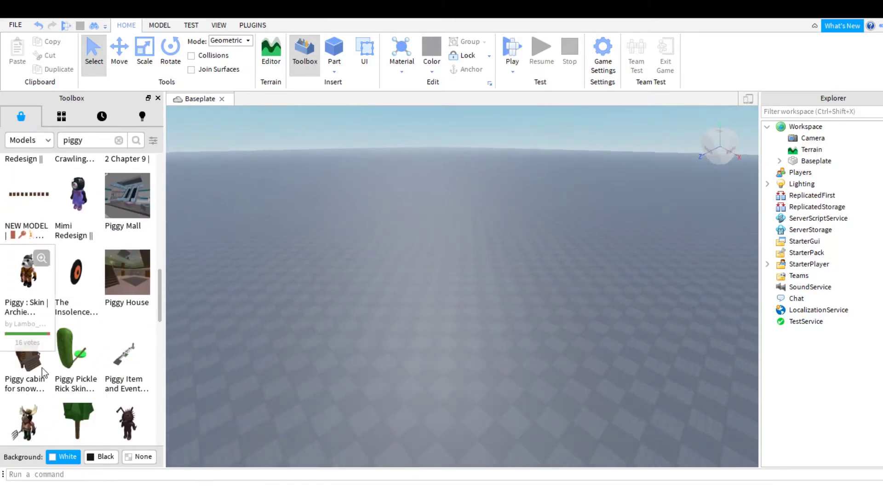
left_click(28, 271)
right_click_drag(395, 377, 396, 376)
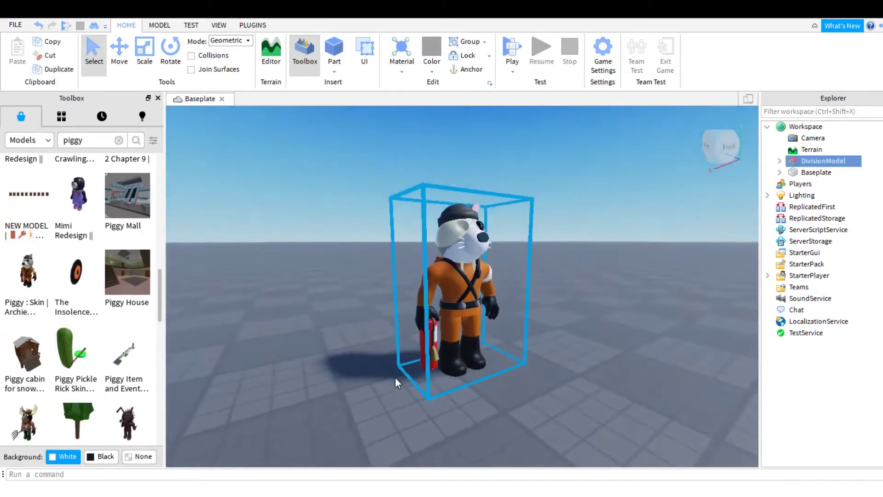
scroll(579, 242, "up", 3)
scroll(580, 242, "up", 3)
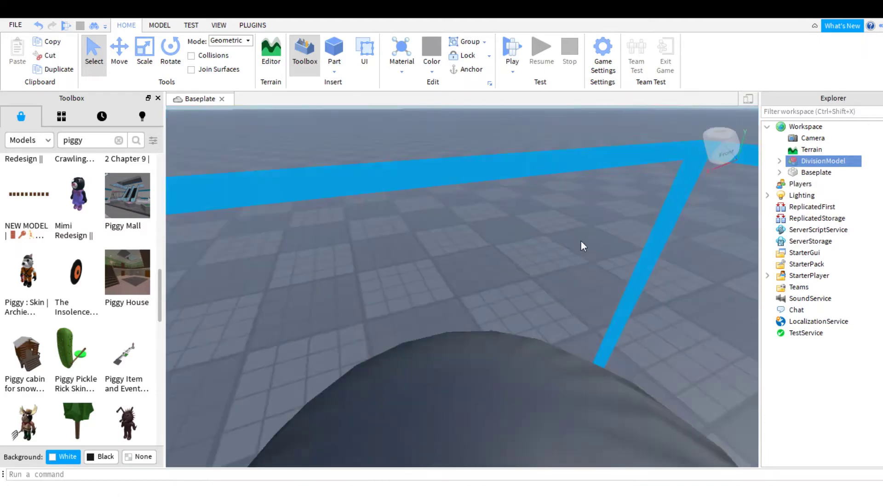
scroll(580, 242, "down", 2)
scroll(580, 239, "down", 2)
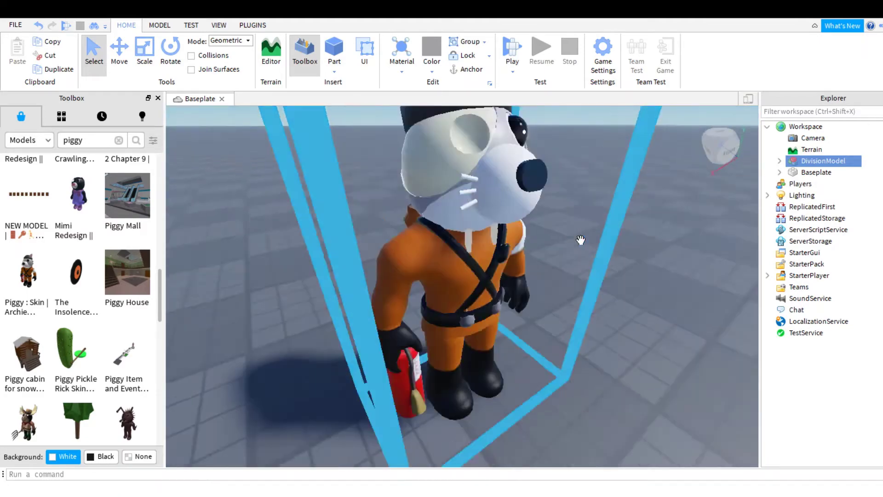
scroll(580, 239, "down", 2)
scroll(582, 236, "up", 2)
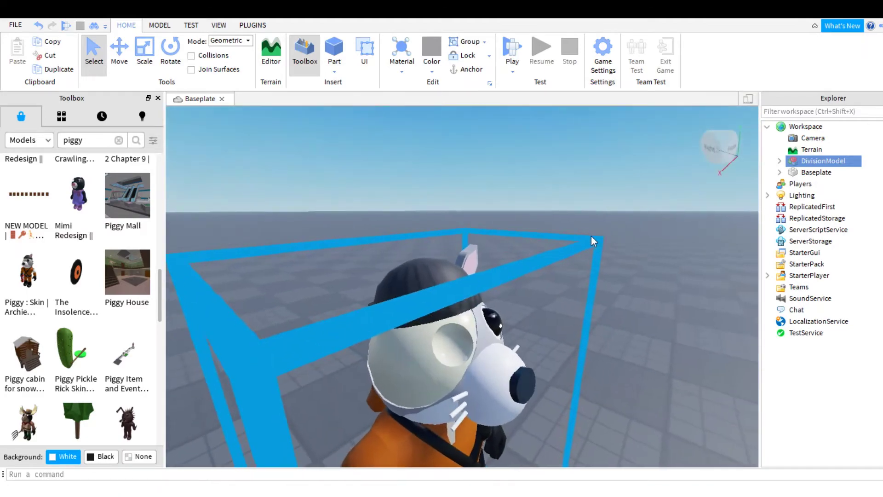
scroll(582, 237, "up", 2)
scroll(581, 237, "down", 4)
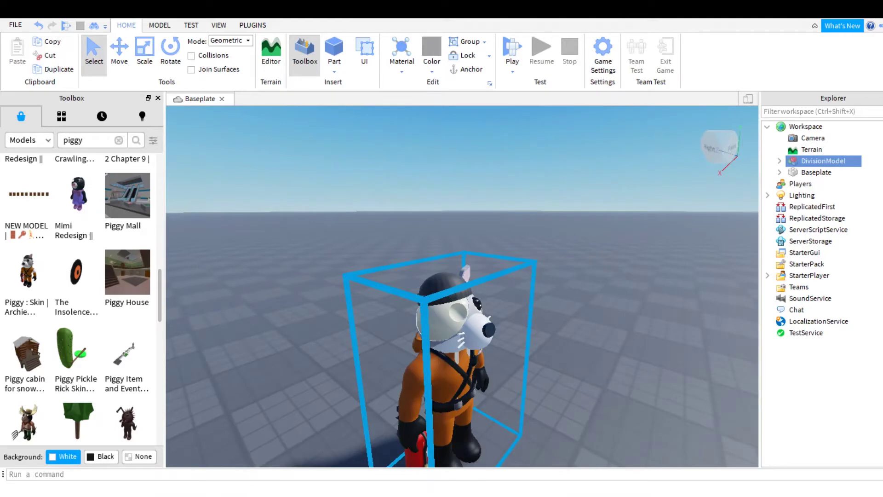
left_click(779, 161)
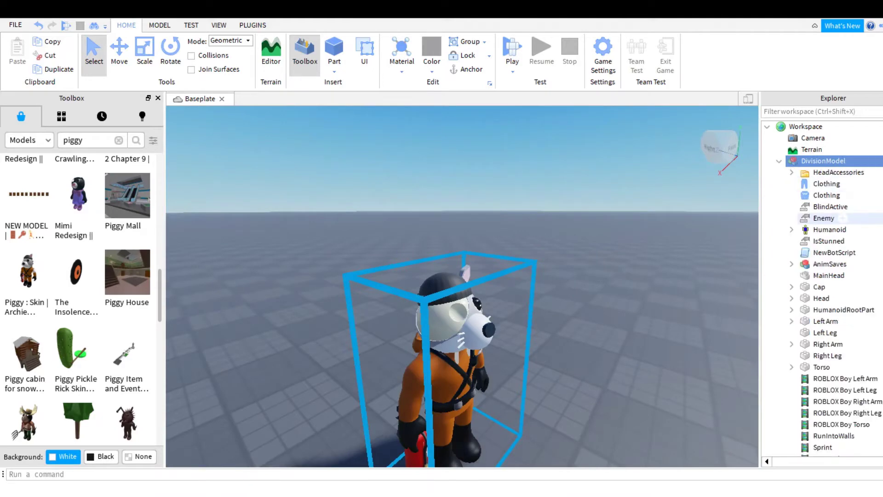
left_click(811, 218)
left_click(815, 275)
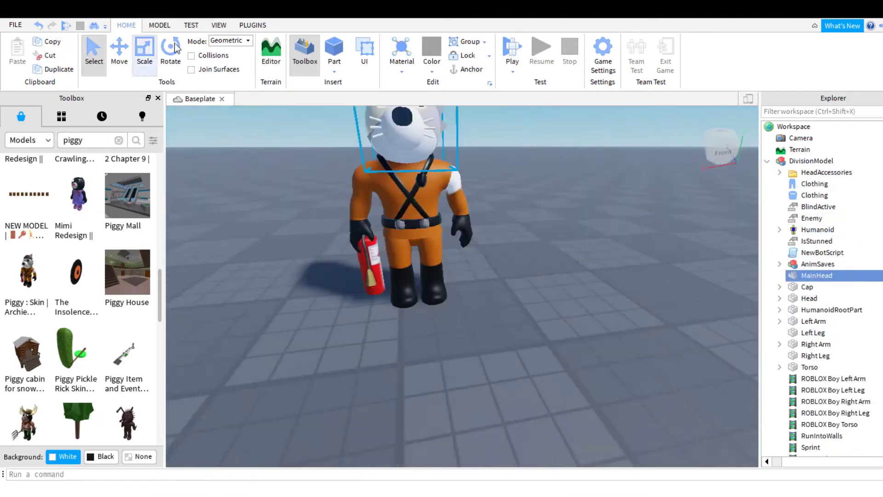
left_click(119, 52)
left_click(597, 341)
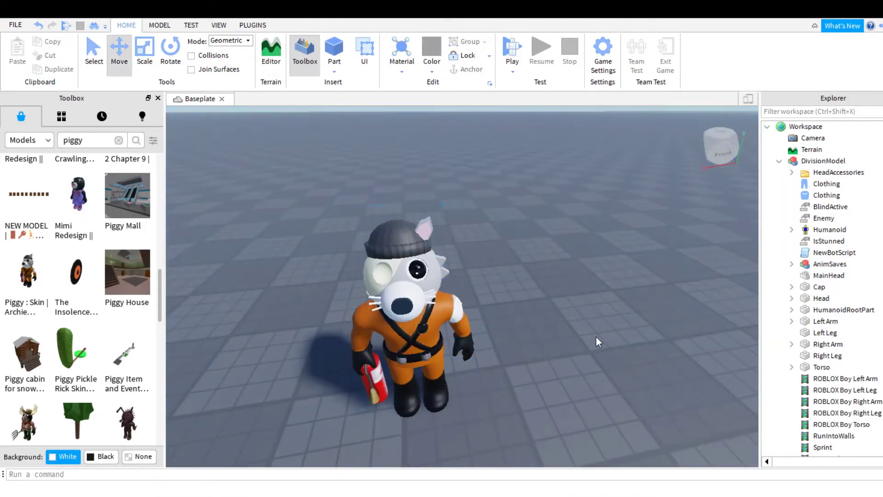
left_click(827, 275)
left_click_drag(635, 312, 802, 302)
key("w")
key("w")
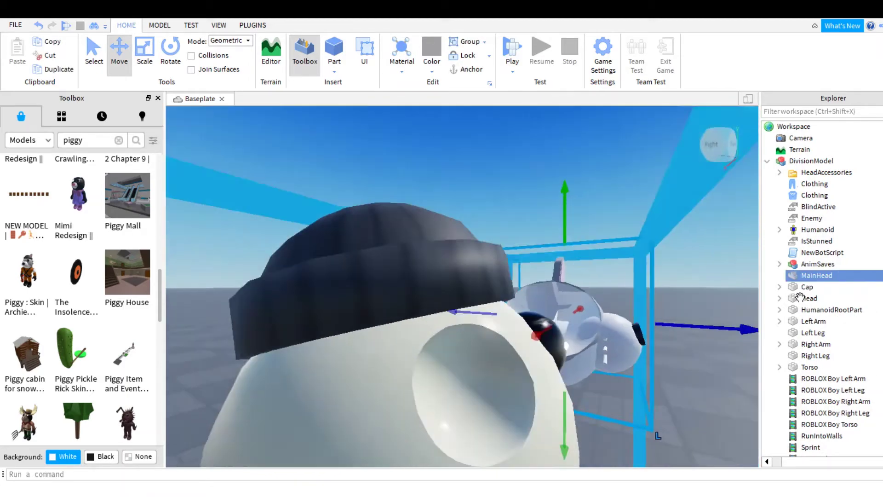
key("s")
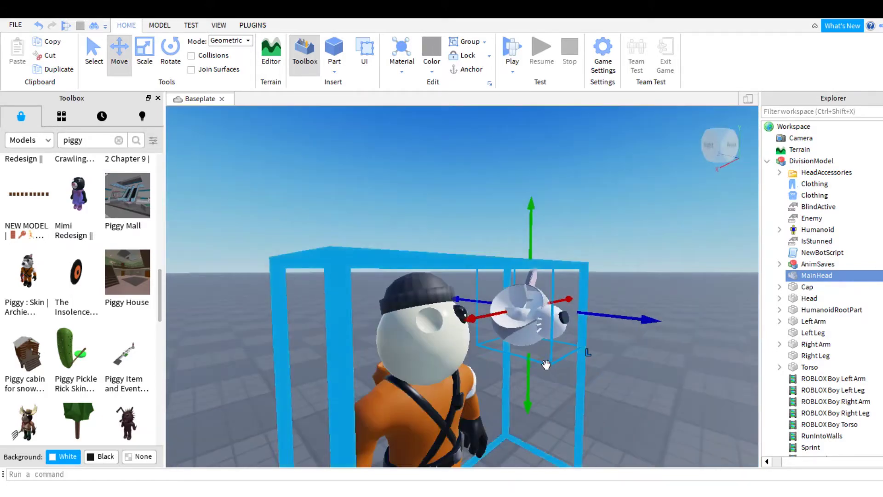
right_click_drag(526, 378, 638, 355)
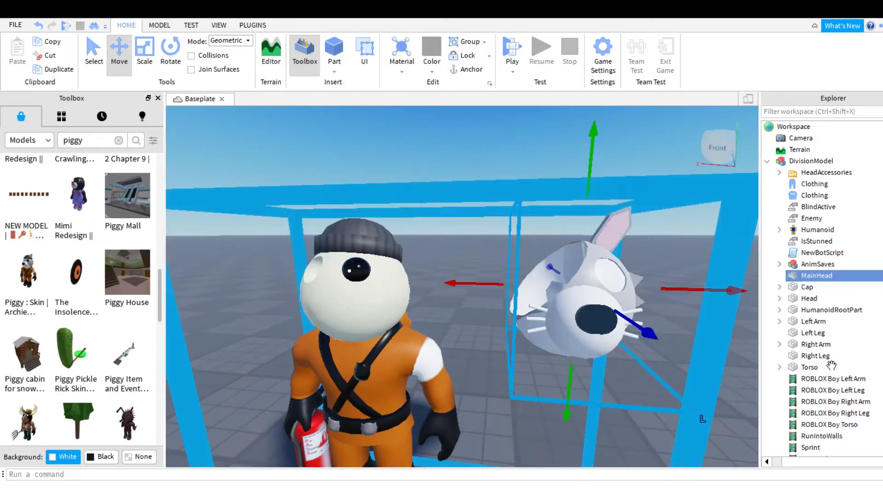
key("ctrl+z")
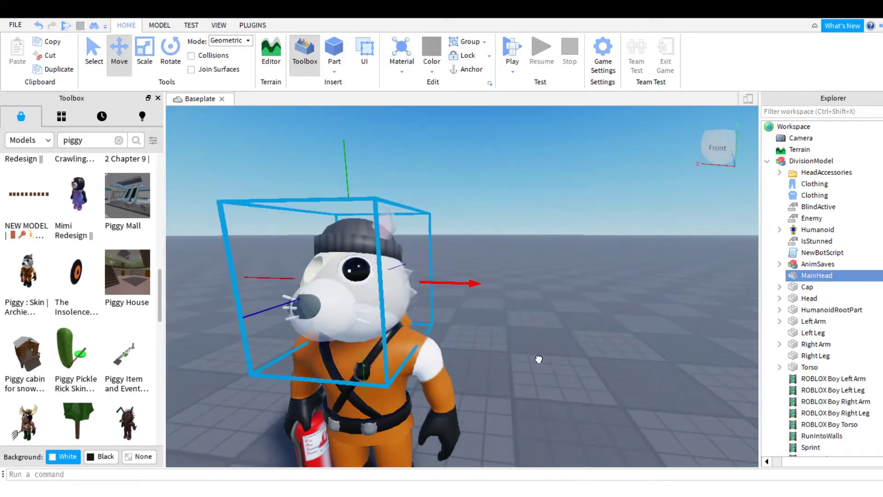
scroll(551, 358, "up", 2)
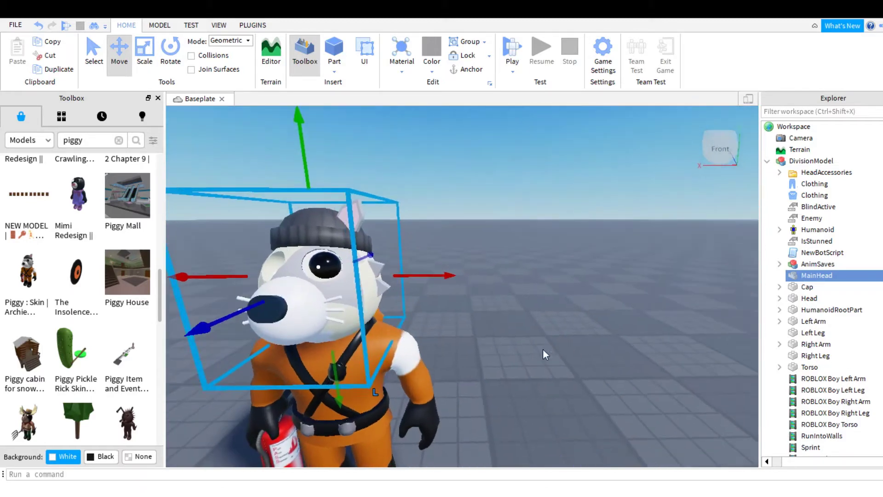
left_click(473, 379)
key("Delete")
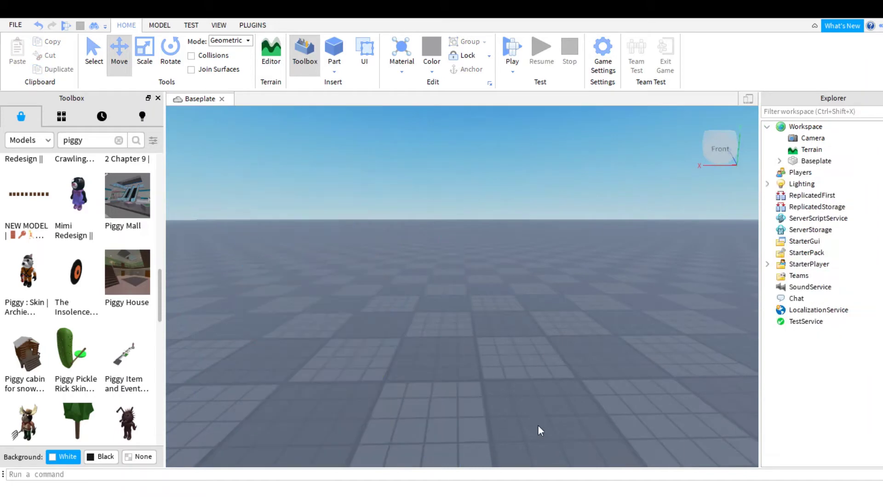
scroll(121, 398, "down", 3)
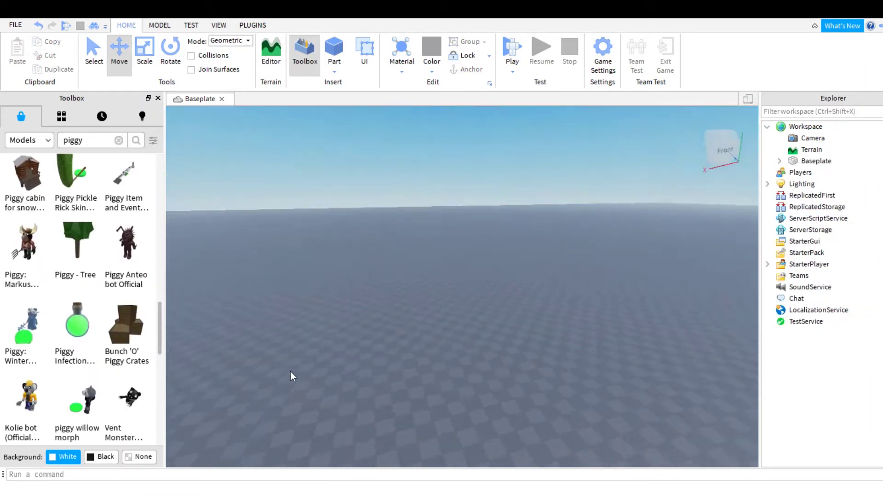
right_click_drag(201, 381, 366, 373)
scroll(85, 399, "down", 5)
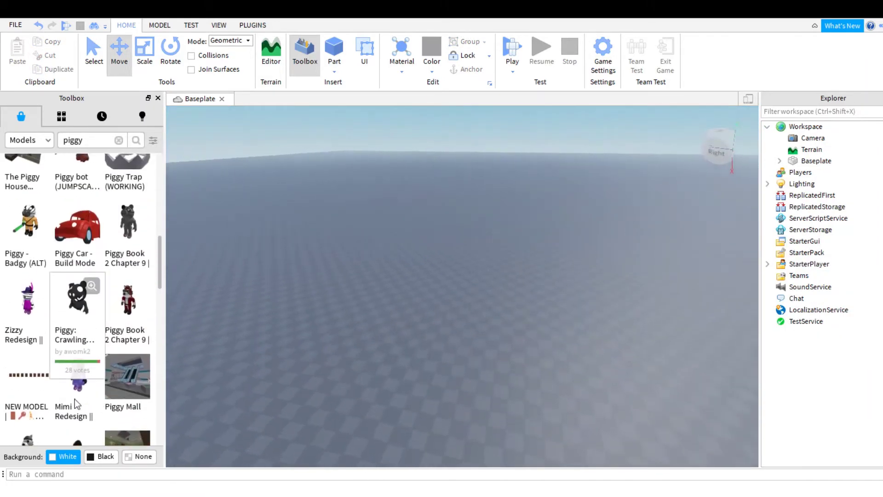
scroll(76, 398, "up", 2)
scroll(86, 386, "up", 3)
scroll(90, 377, "up", 3)
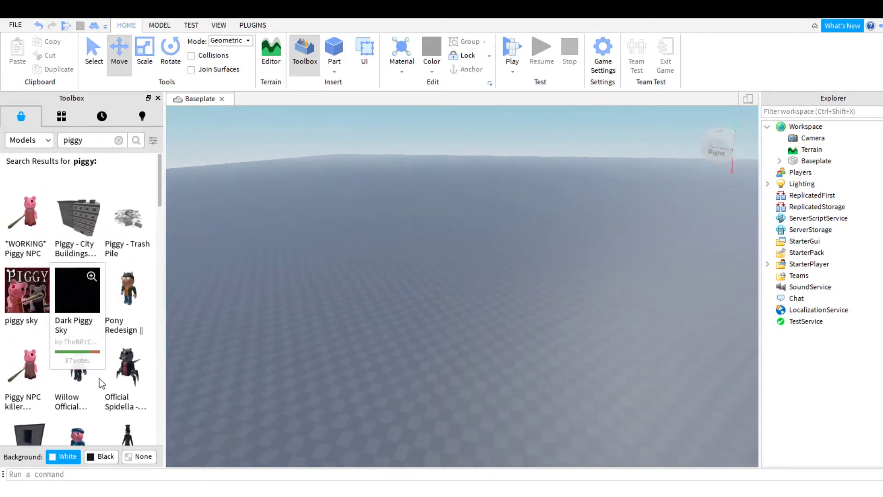
right_click_drag(414, 400, 435, 400)
scroll(173, 421, "down", 3)
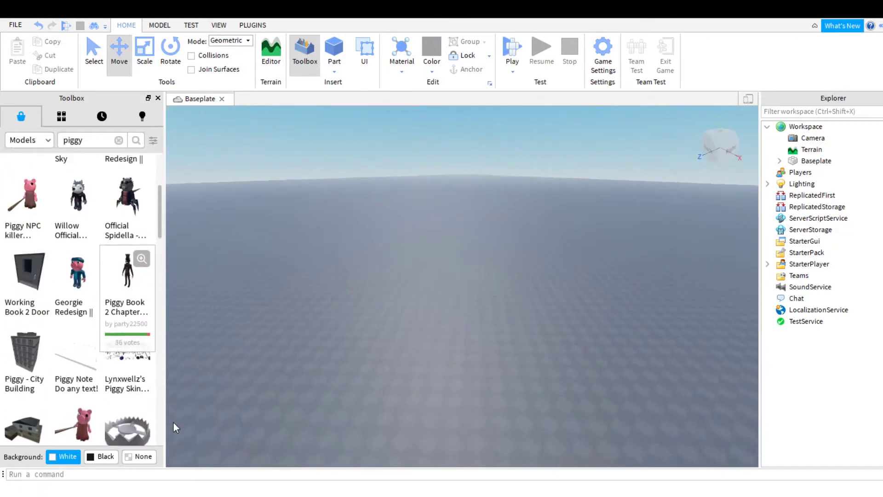
scroll(173, 421, "down", 1)
scroll(173, 422, "down", 3)
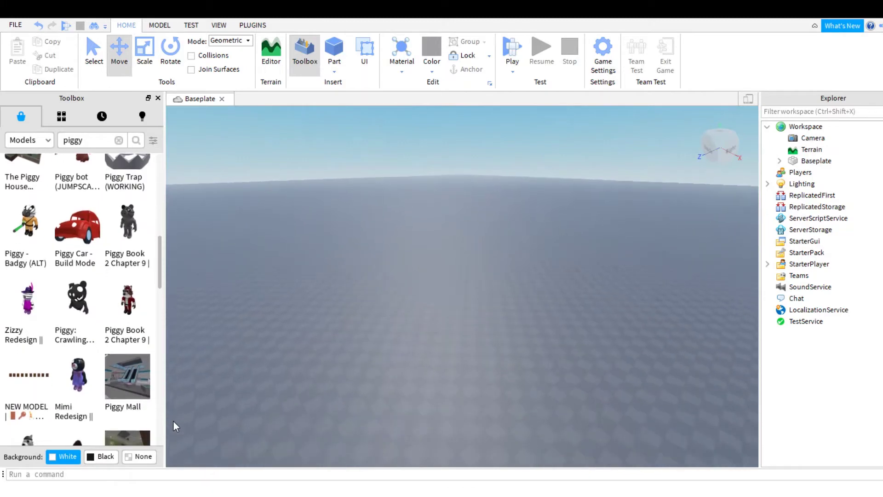
scroll(173, 421, "down", 2)
scroll(173, 421, "down", 3)
scroll(172, 422, "down", 1)
scroll(173, 422, "down", 2)
scroll(173, 422, "down", 1)
scroll(174, 422, "down", 2)
scroll(173, 421, "down", 1)
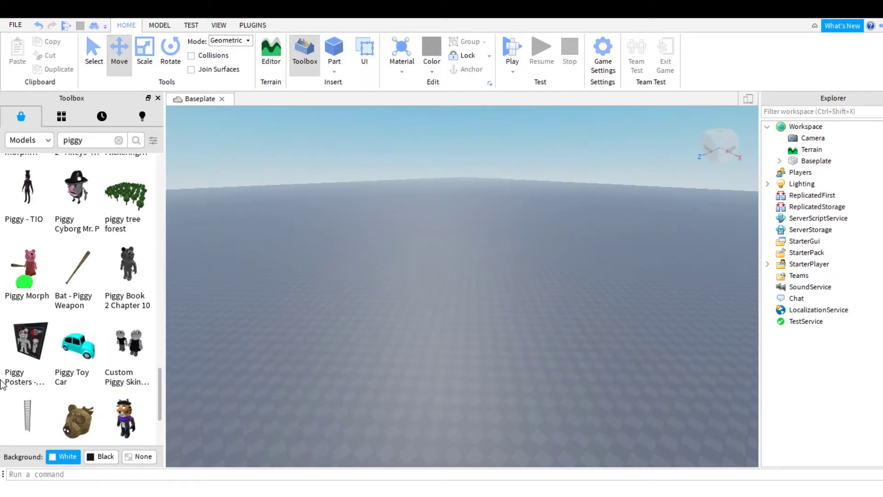
scroll(33, 379, "down", 2)
scroll(280, 407, "up", 2)
scroll(129, 405, "down", 2)
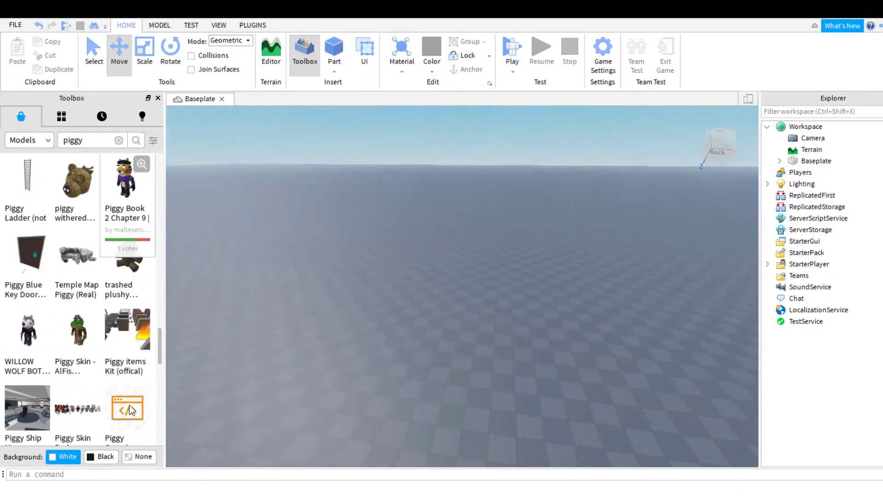
scroll(129, 409, "down", 1)
scroll(322, 390, "down", 1)
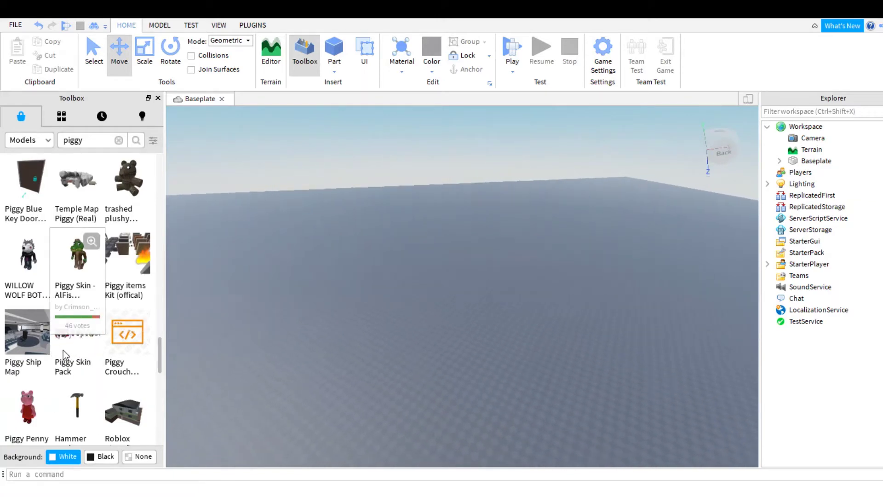
scroll(69, 334, "up", 3)
scroll(77, 319, "up", 3)
scroll(78, 319, "up", 3)
scroll(80, 322, "up", 3)
key("q")
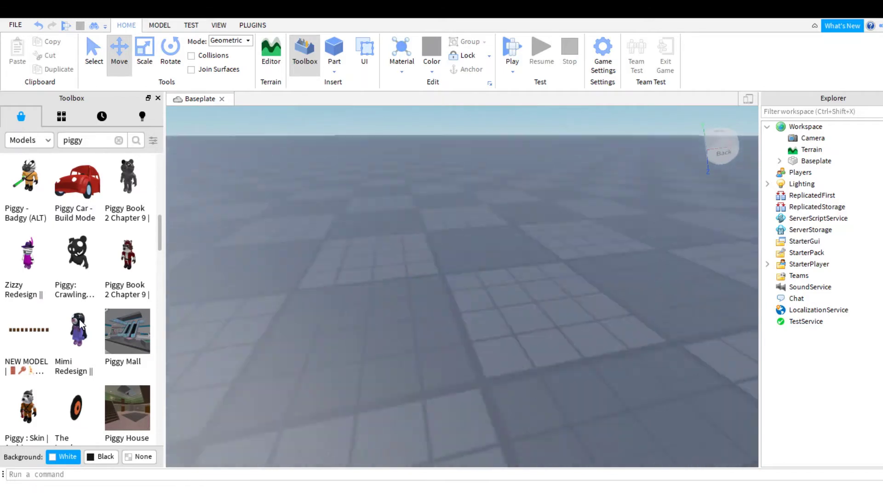
key("e")
scroll(79, 319, "up", 1)
scroll(79, 319, "up", 1)
scroll(80, 319, "up", 1)
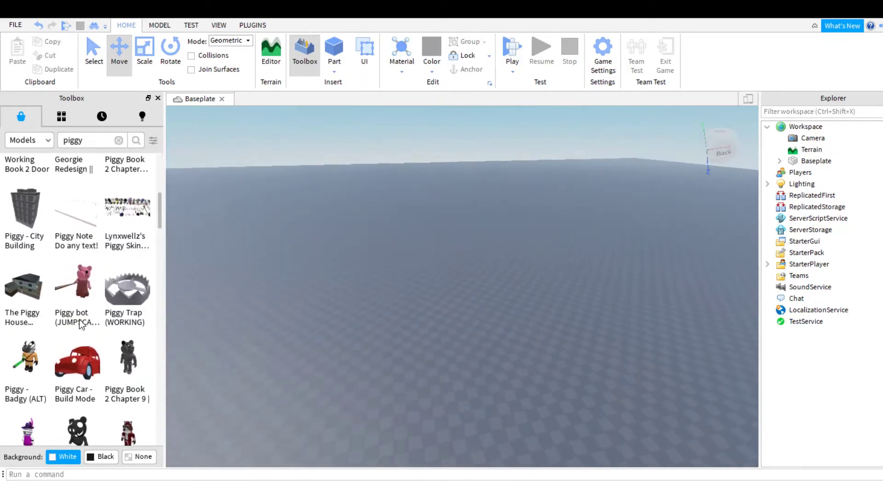
scroll(80, 319, "up", 1)
scroll(79, 319, "up", 2)
scroll(99, 462, "down", 1)
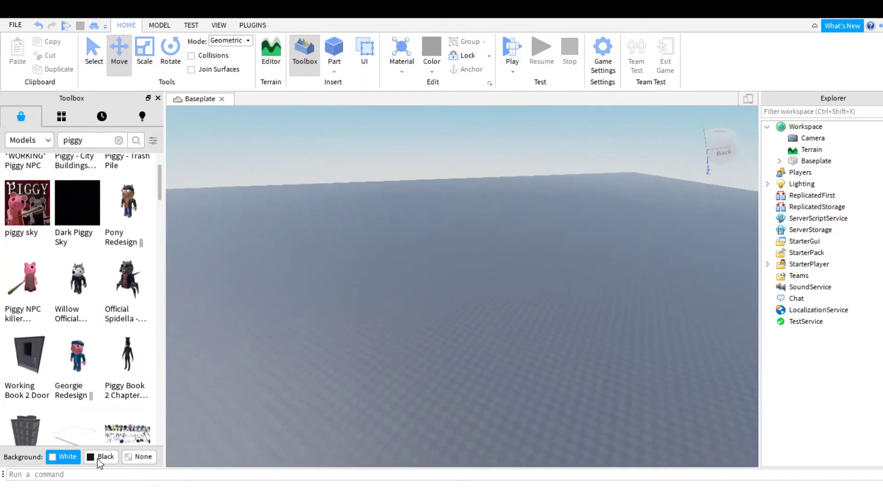
Step: Insert the Georgie Redesign character and inspect its head from the front
left_click(78, 354)
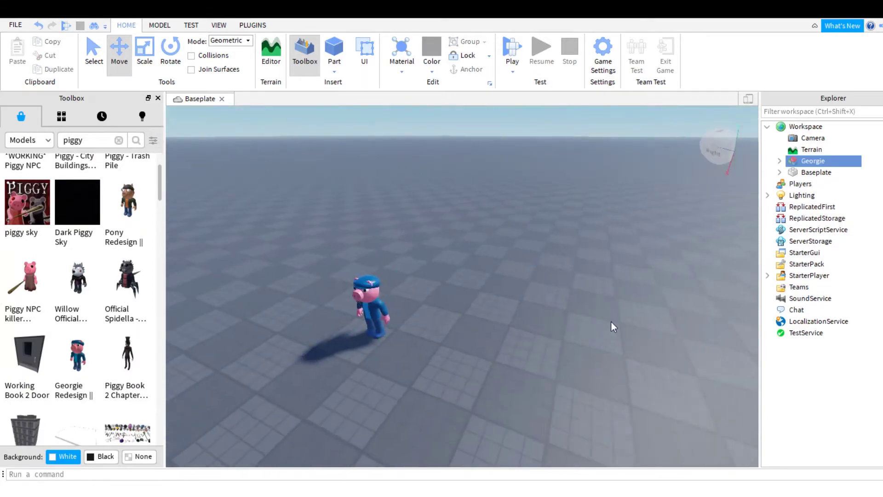
left_click(450, 412)
scroll(670, 299, "up", 3)
left_click(354, 355)
right_click_drag(353, 356, 524, 345)
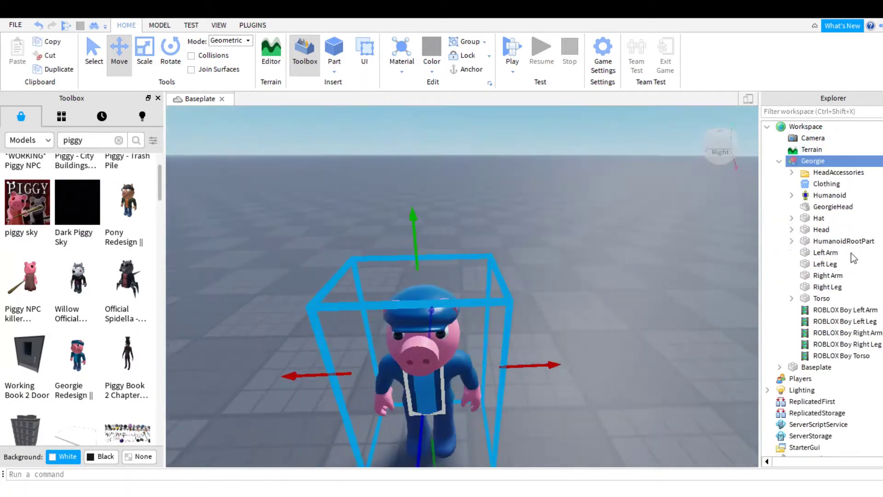
left_click(821, 206)
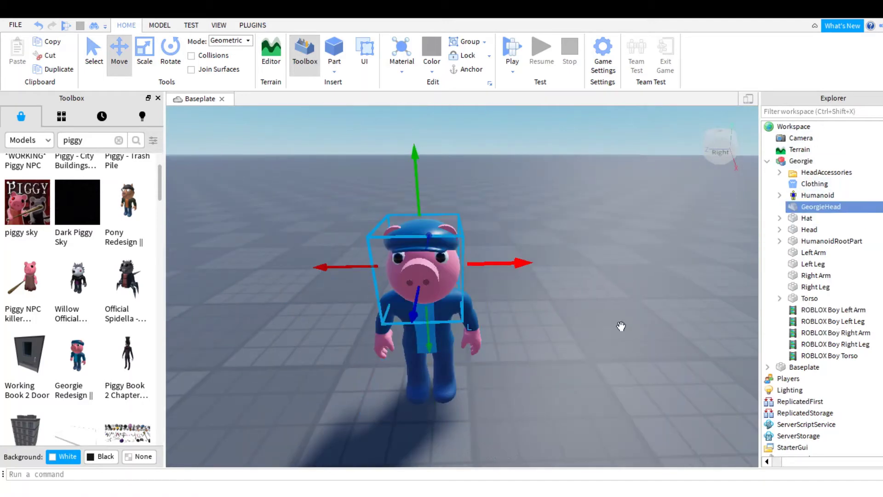
right_click_drag(620, 325, 590, 343)
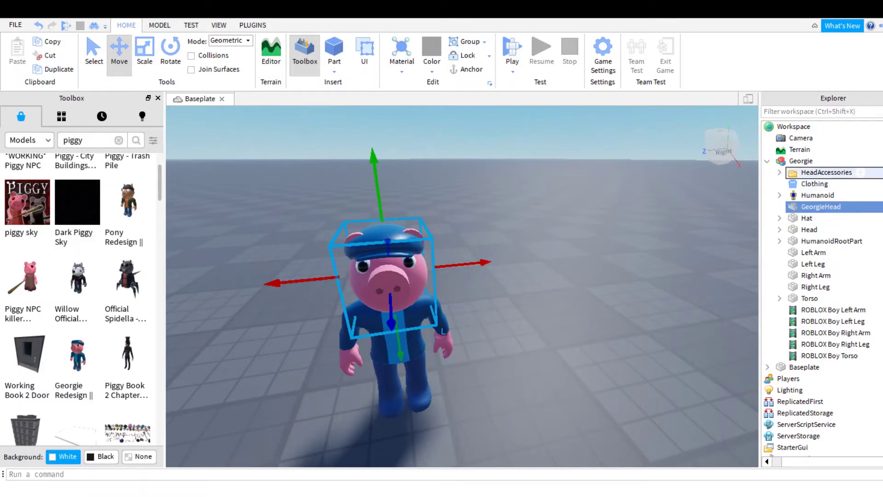
Step: Move GeorgieHead directly under Georgie and nest HeadAccessories inside GeorgieHead
left_click(826, 171)
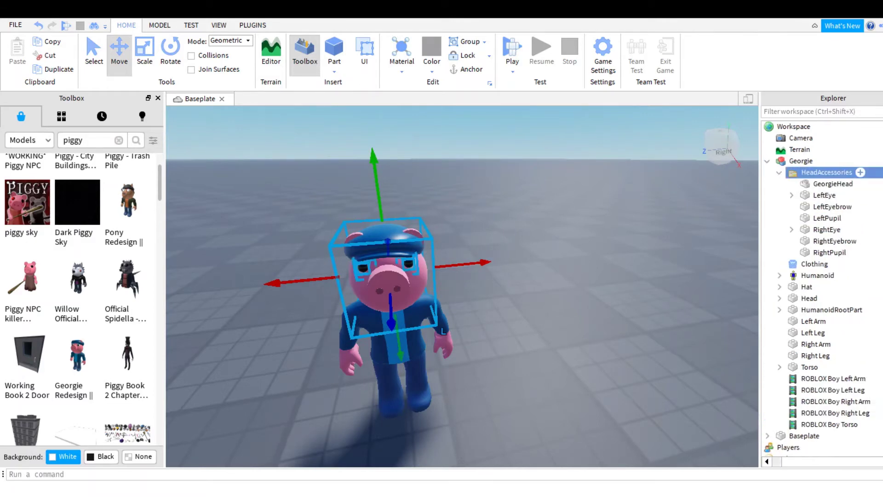
left_click(841, 183)
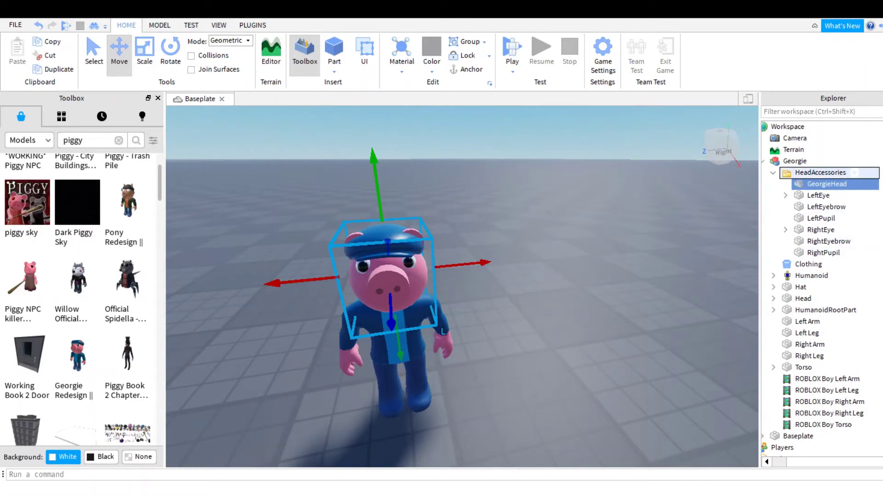
left_click_drag(814, 161, 804, 161)
left_click(828, 172)
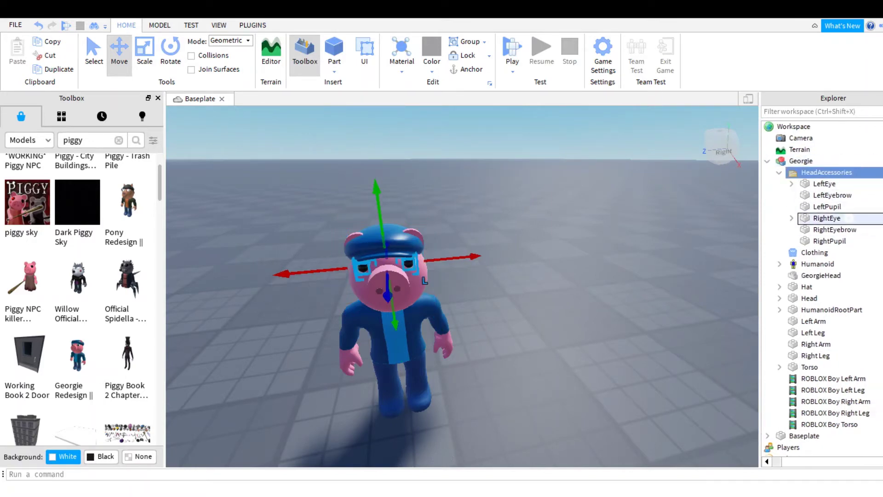
left_click_drag(848, 274, 845, 265)
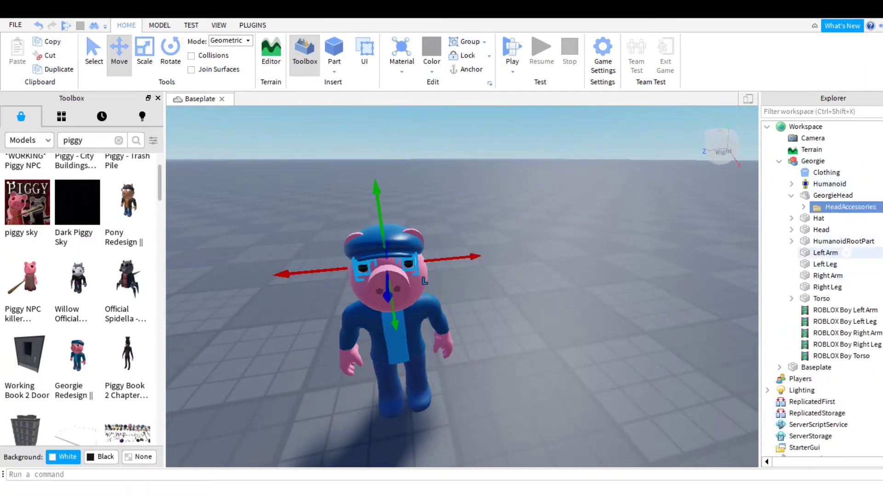
Step: Shift the pig head off Georgie and reparent GeorgieHead under Terrain
left_click(850, 195)
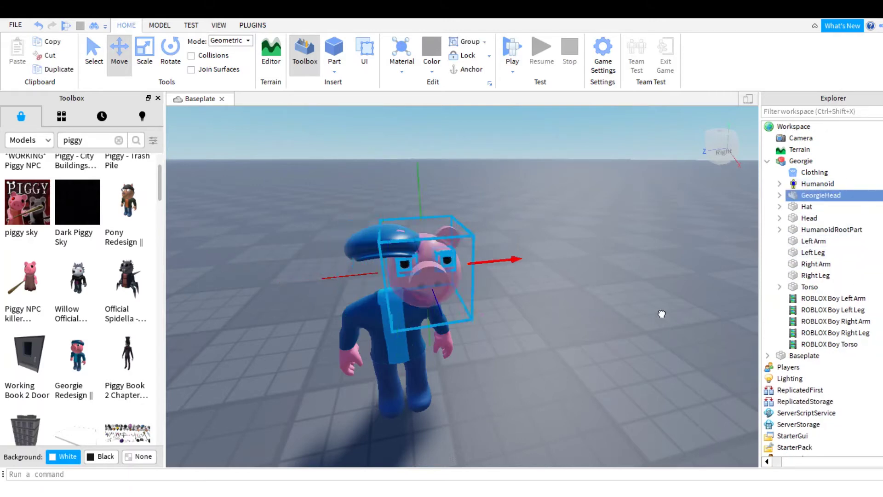
left_click_drag(650, 331, 580, 343)
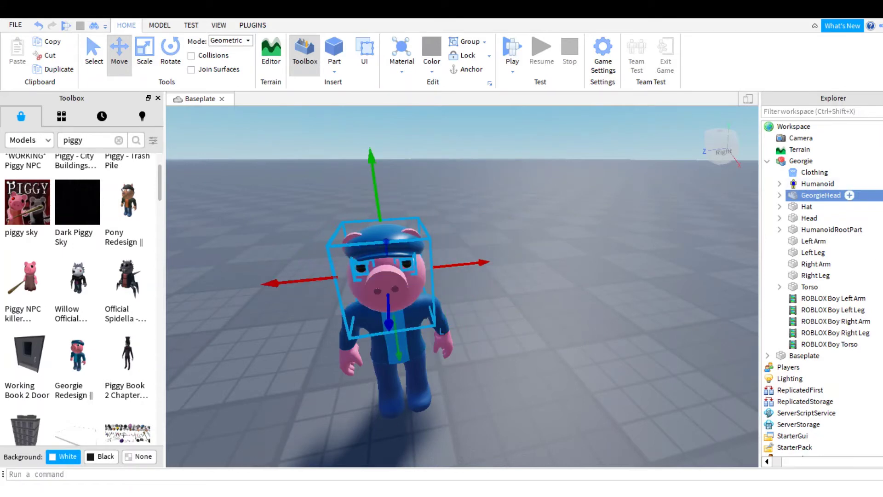
left_click_drag(818, 150, 801, 149)
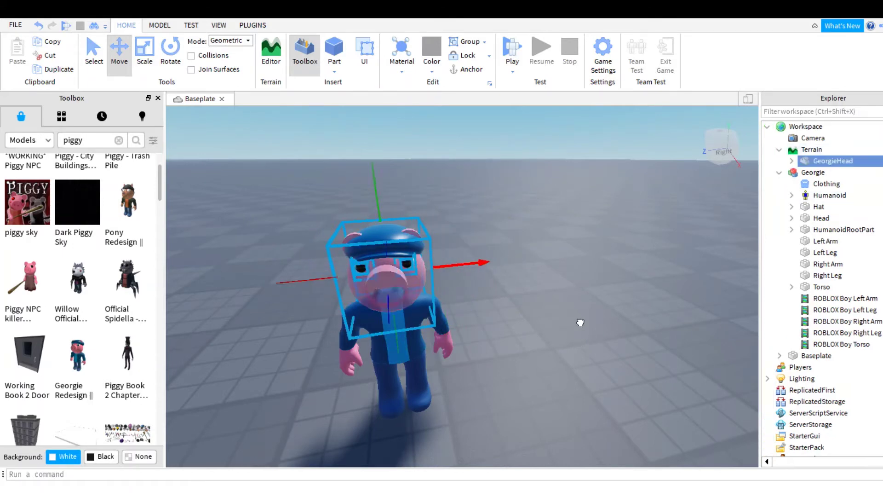
right_click_drag(580, 322, 531, 340)
Step: Set the detached pig head down on the floor beside the headless body
left_click(441, 345)
left_click_drag(450, 321, 467, 407)
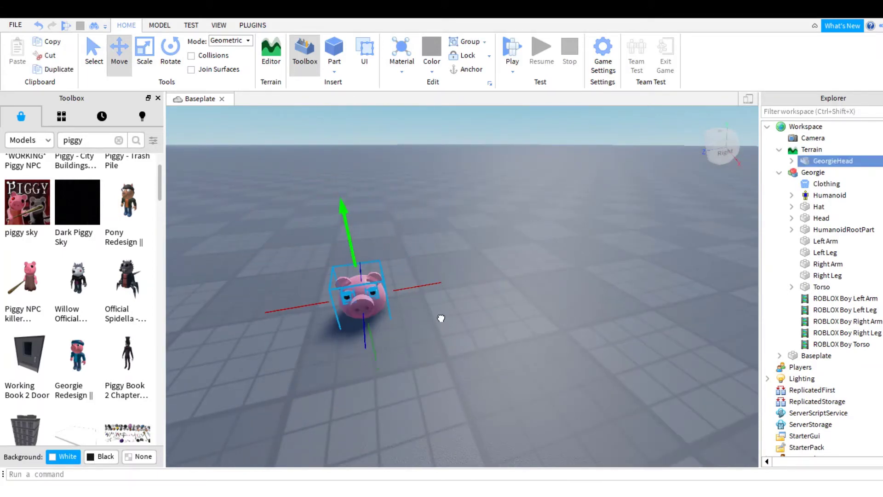
left_click(513, 302)
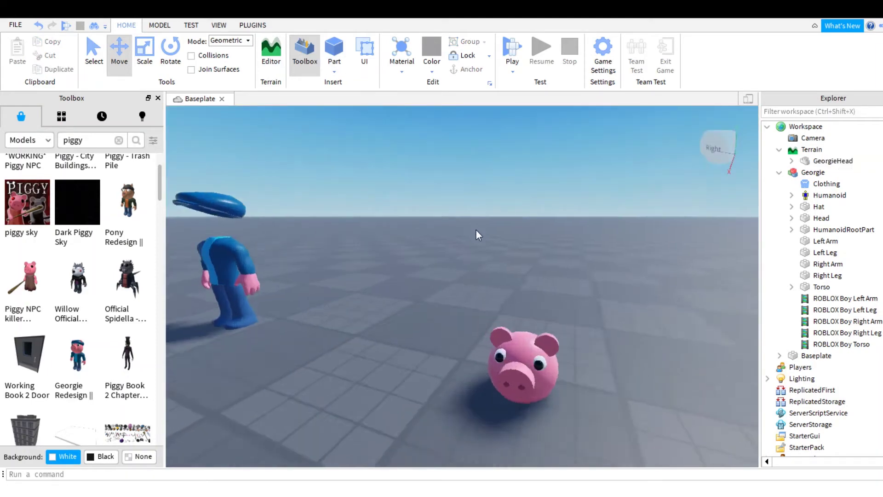
right_click_drag(476, 230, 476, 229)
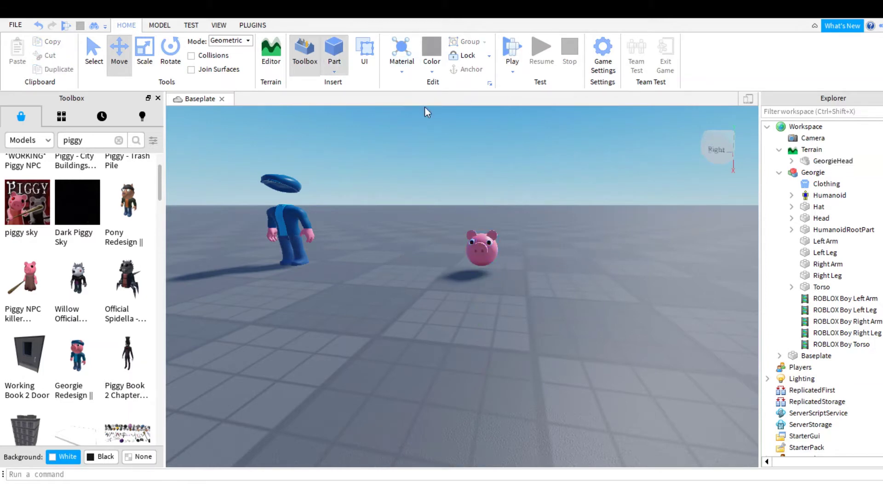
Step: Insert a sphere part and move it against the floating pig head's face
left_click(144, 55)
scroll(566, 323, "down", 5)
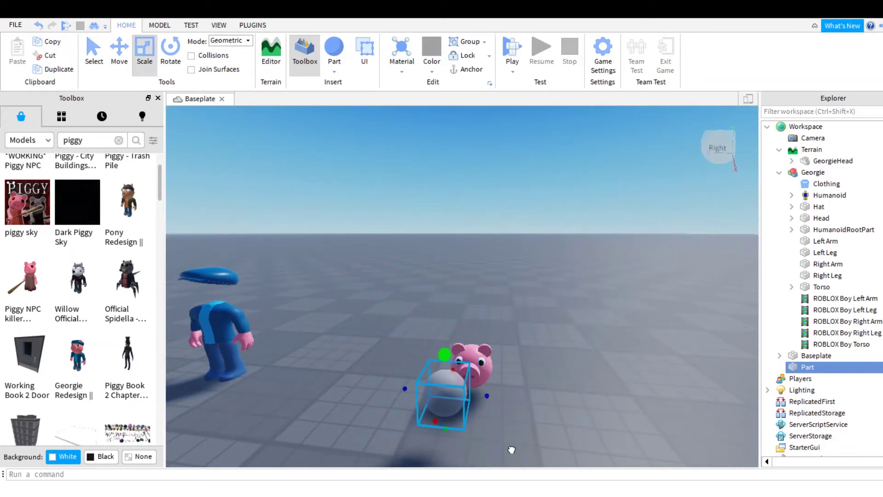
key("ctrl+2")
right_click_drag(620, 433, 503, 259)
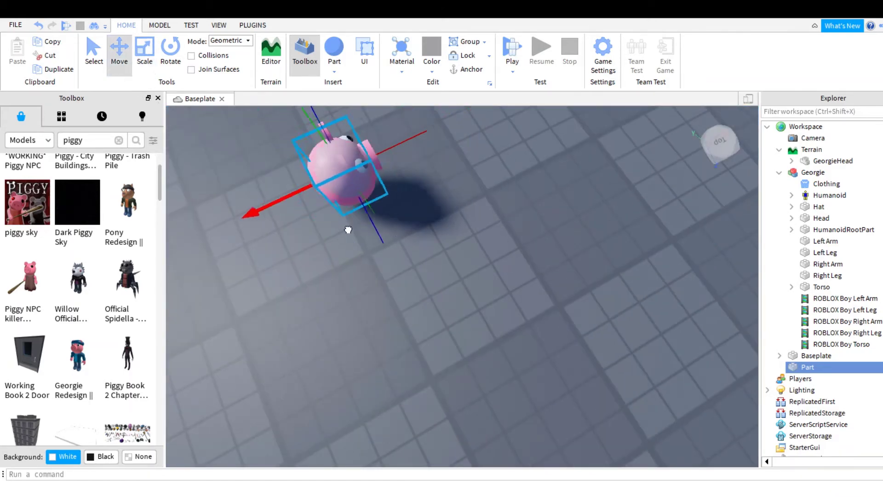
right_click_drag(347, 231, 386, 231)
key("f")
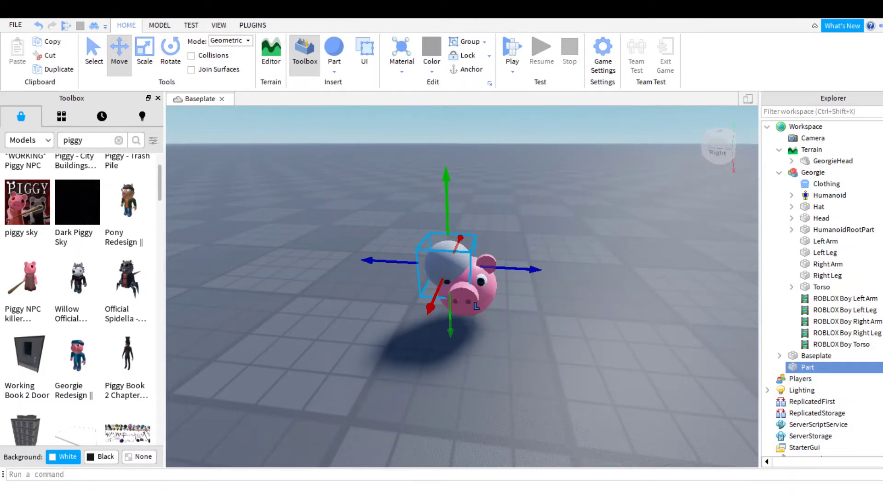
scroll(597, 332, "up", 3)
mouse_move(544, 421)
right_mouse_down()
mouse_move(590, 418)
mouse_move(628, 383)
right_mouse_up()
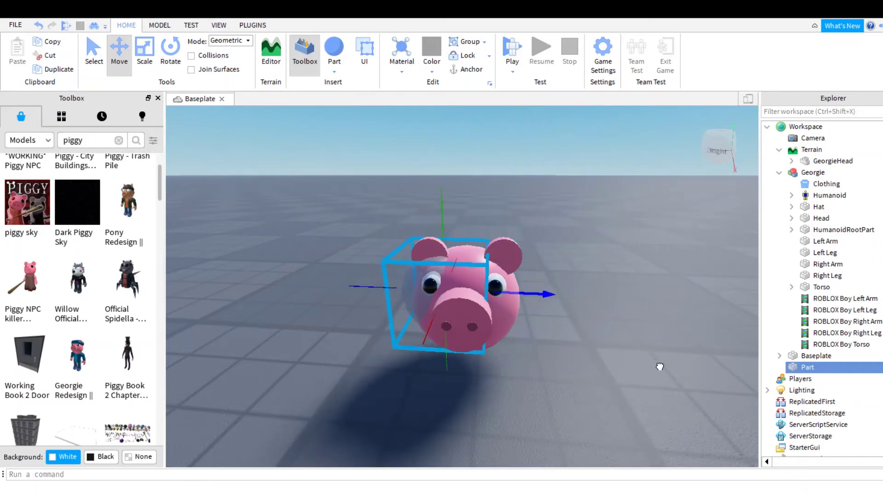
right_click_drag(546, 418, 541, 381)
Step: Resize the sphere so it overlaps the left side of the pig head
left_click(145, 51)
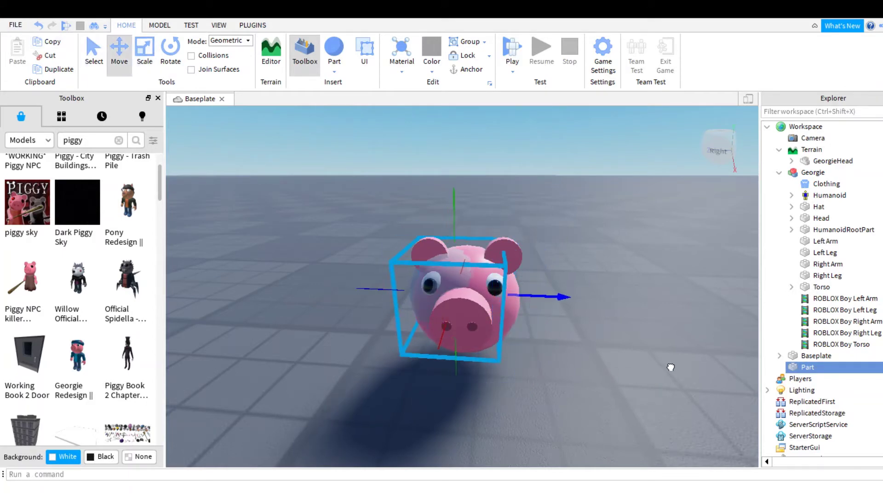
right_click_drag(674, 369, 524, 353)
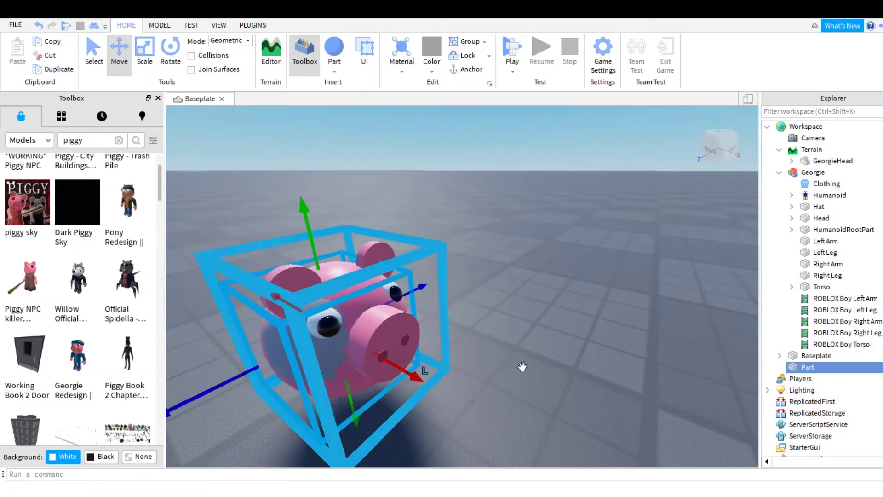
right_click_drag(576, 390, 577, 392)
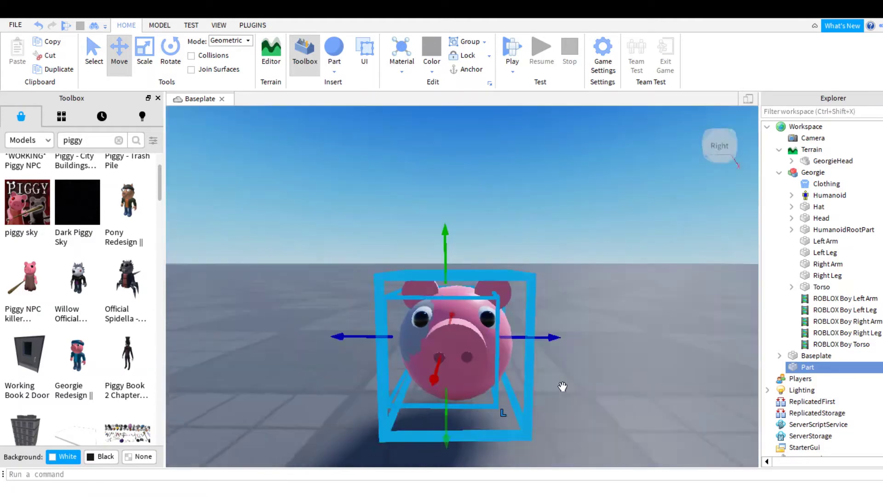
right_click_drag(454, 213, 537, 228)
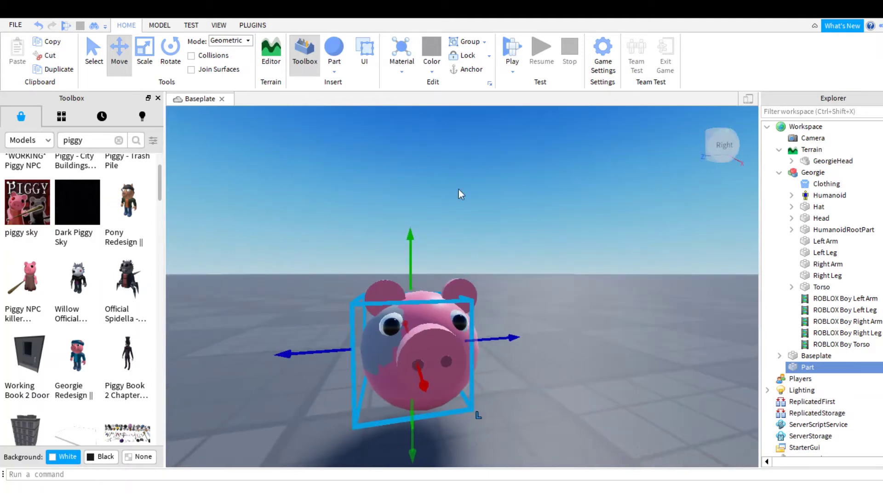
Step: Negate the sphere into NegativePart and place it inside GeorgieHead
left_click(159, 25)
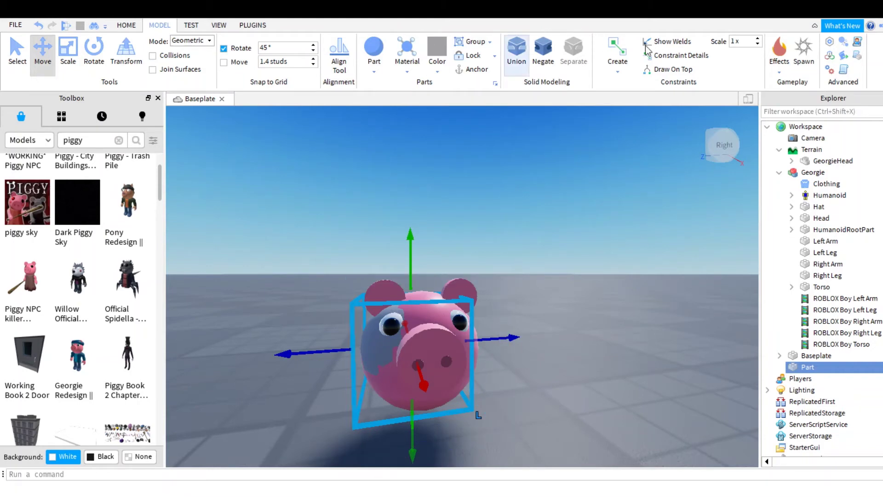
key("ctrl+shift+n")
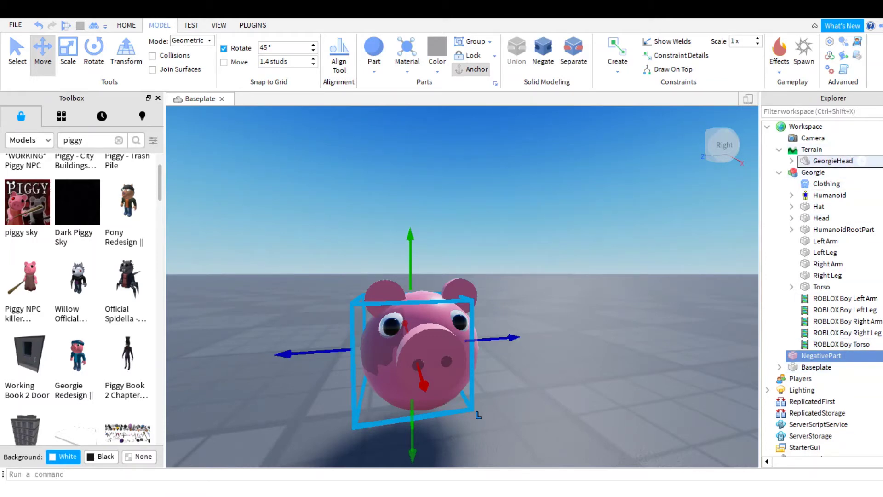
left_click_drag(833, 171, 828, 160)
left_click(828, 160)
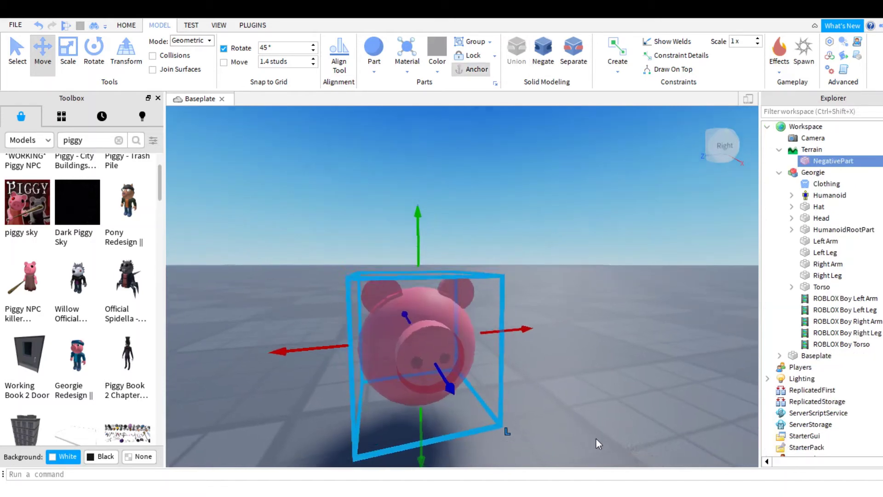
right_click_drag(591, 437, 514, 435)
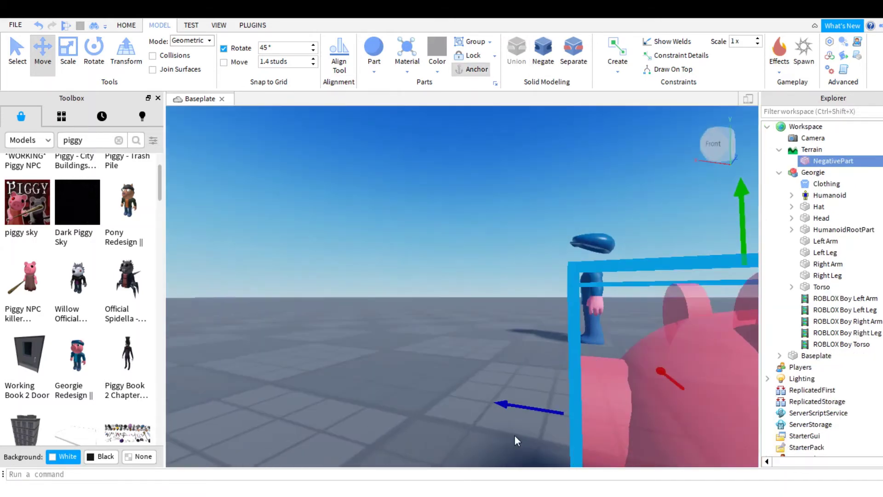
key("f")
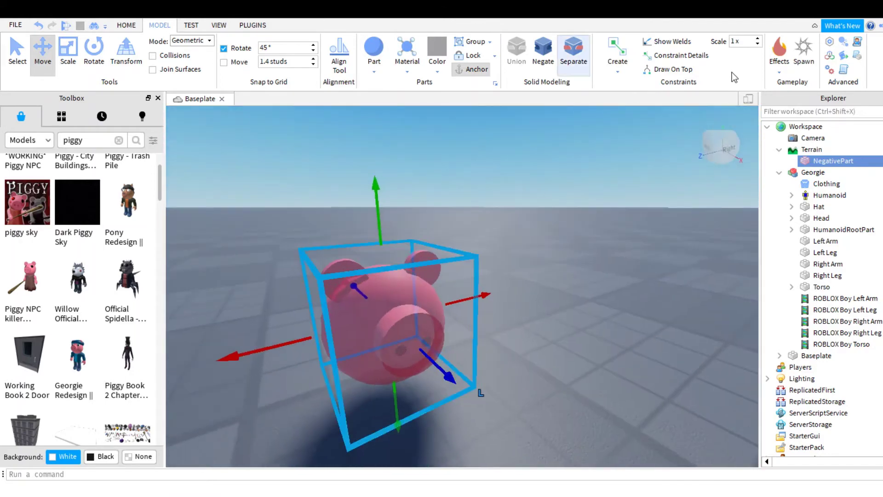
Step: Reposition NegativePart lower left on the side of the pig head
right_click_drag(690, 249, 681, 253)
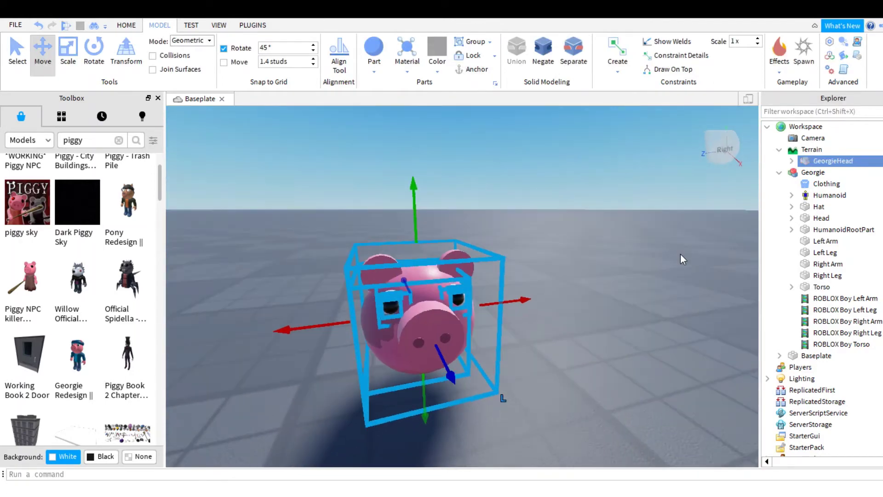
left_click(697, 317)
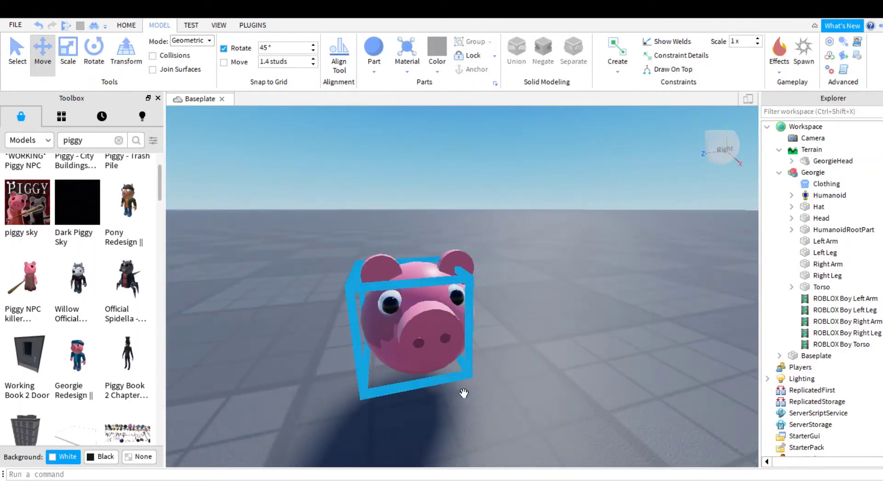
left_click(833, 160)
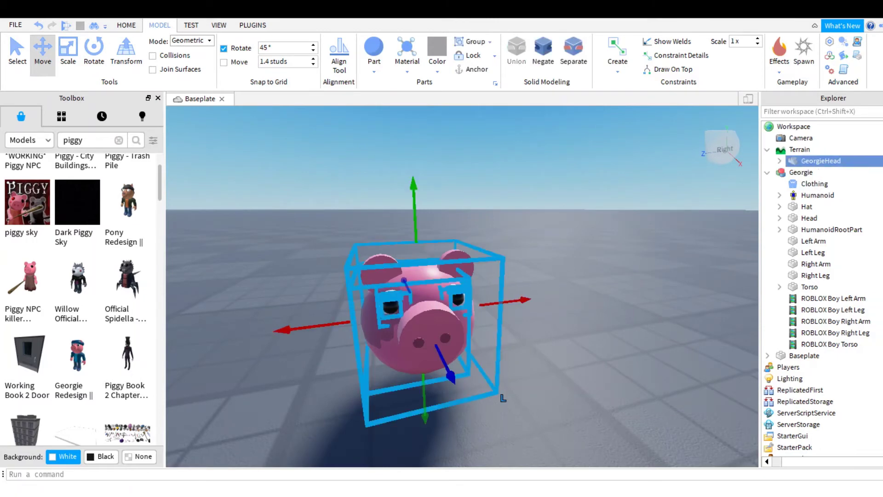
left_click(791, 160)
left_click(826, 184)
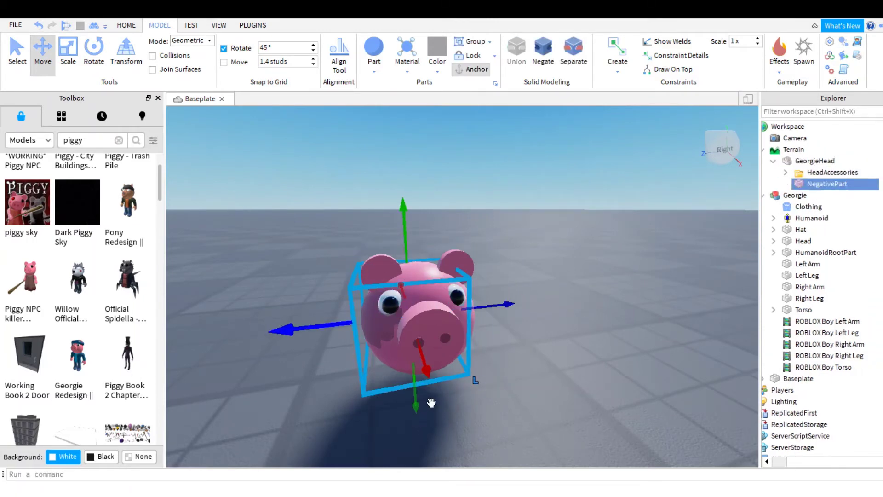
left_click_drag(431, 403, 414, 403)
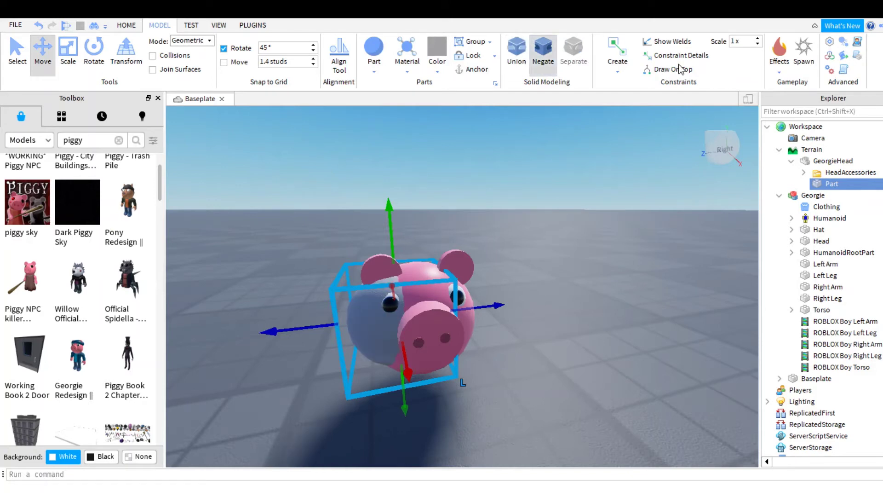
Step: Try negating and unioning the parts, then separate back to a negated block
key("ctrl+shift+n")
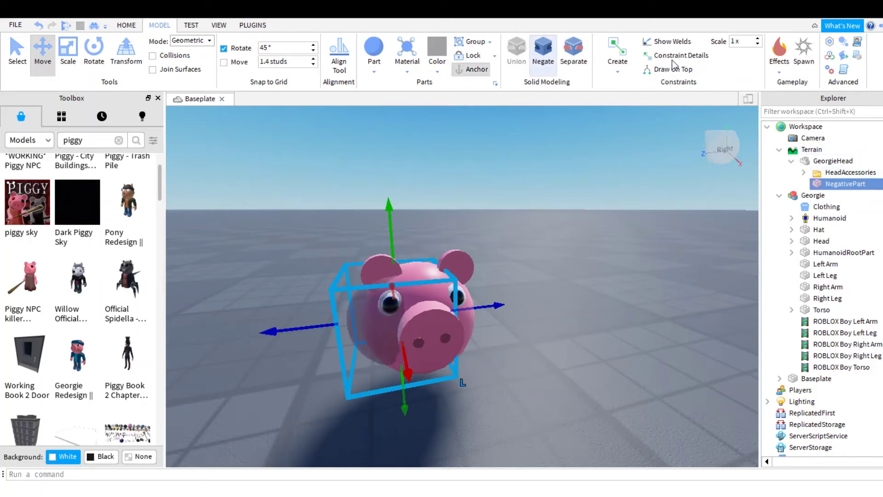
key("ctrl+shift+g")
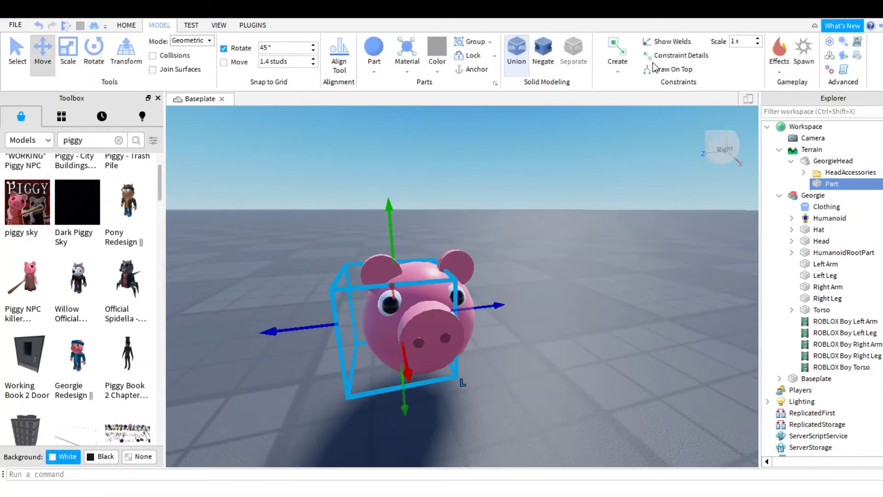
key("ctrl+shift+u")
key("ctrl+shift+n")
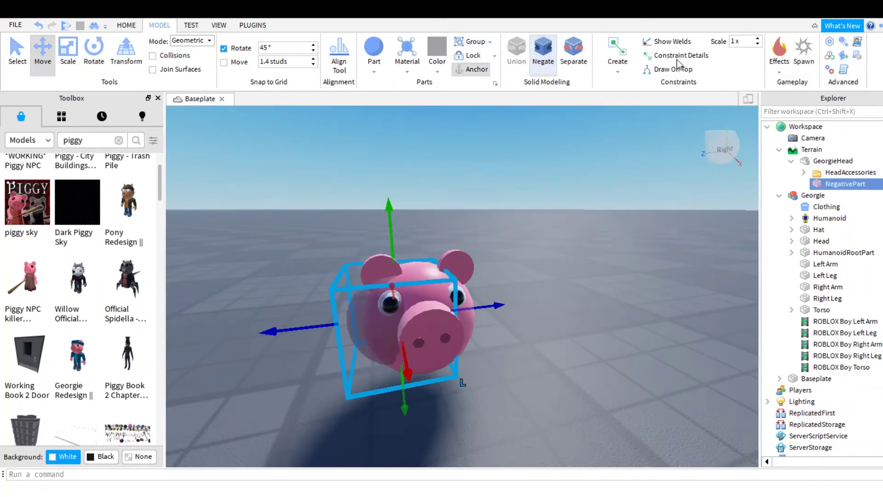
Step: Move HeadAccessories out from under GeorgieHead with undo/redo adjustments
left_click_drag(845, 183, 850, 173)
left_click(850, 173)
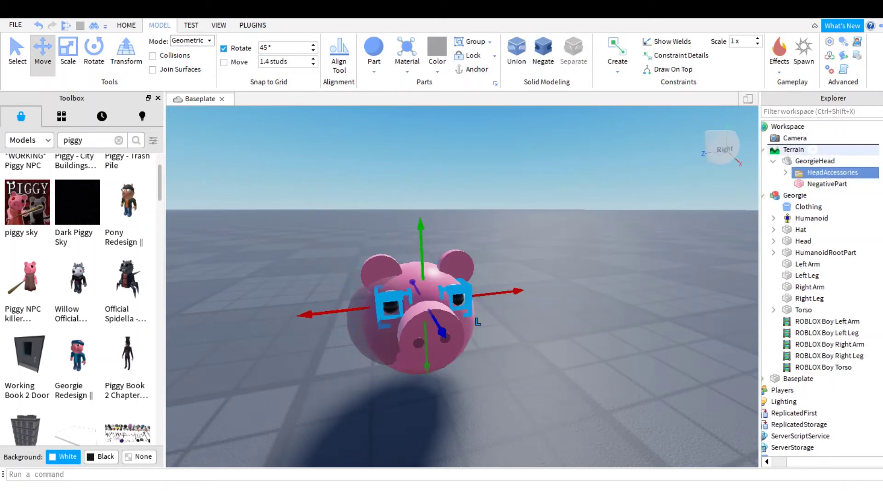
key("ctrl+z")
key("ctrl+z")
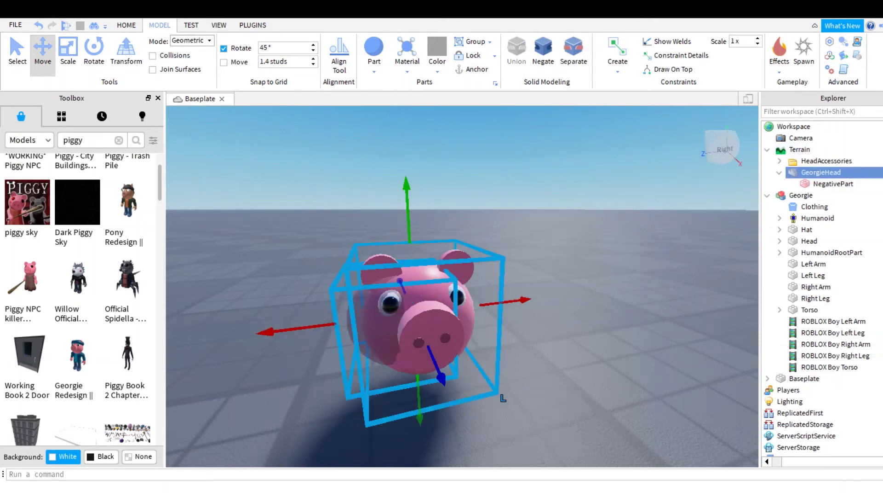
left_click(550, 62)
key("ctrl+z")
key("ctrl+y")
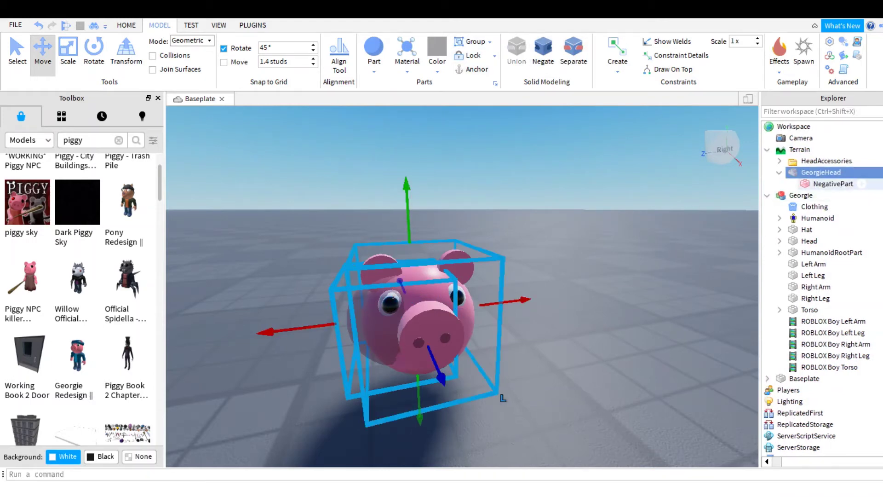
left_click(833, 184)
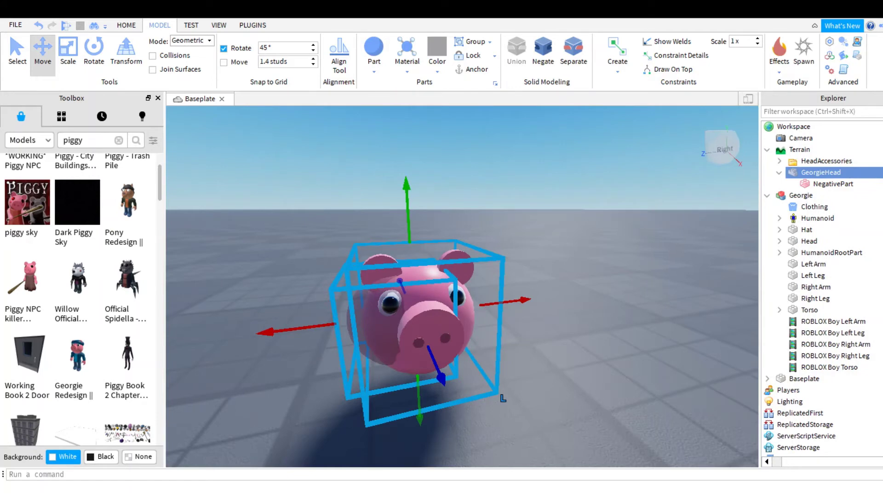
left_click(832, 184)
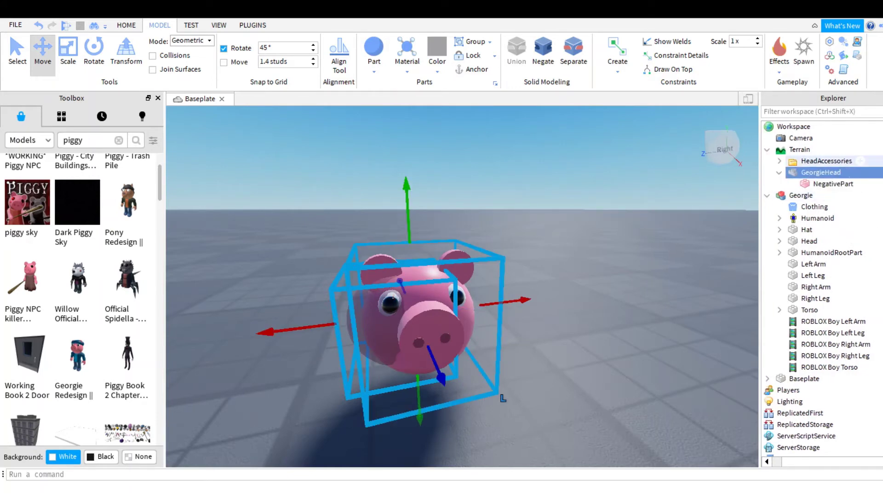
Step: Place NegativePart under Terrain and union it with GeorgieHead into one part
left_click(833, 184)
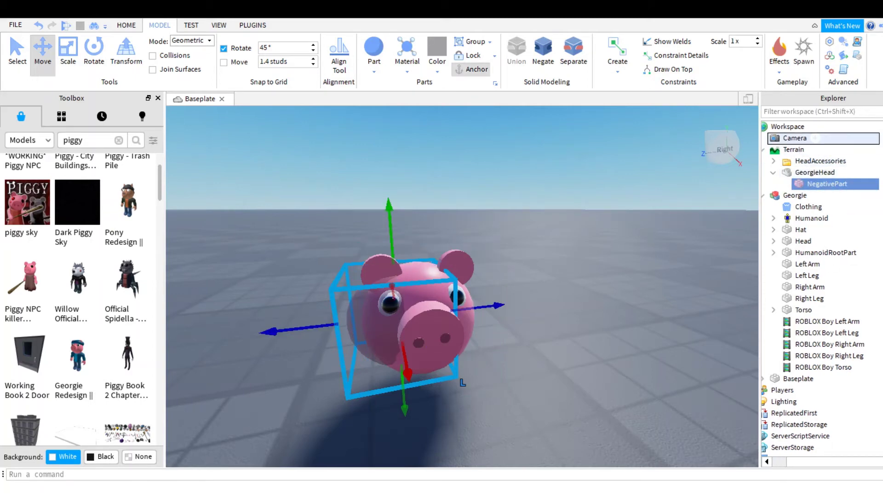
left_click_drag(815, 138, 801, 150)
left_click(636, 331)
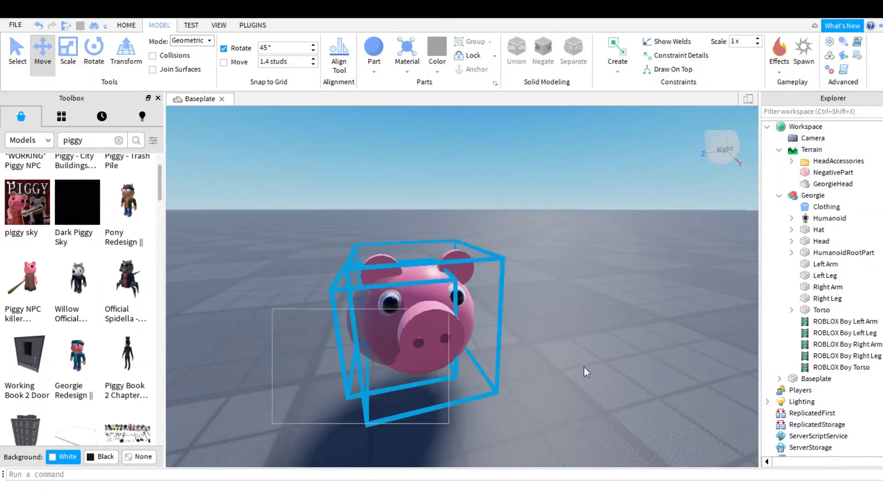
left_click(467, 430)
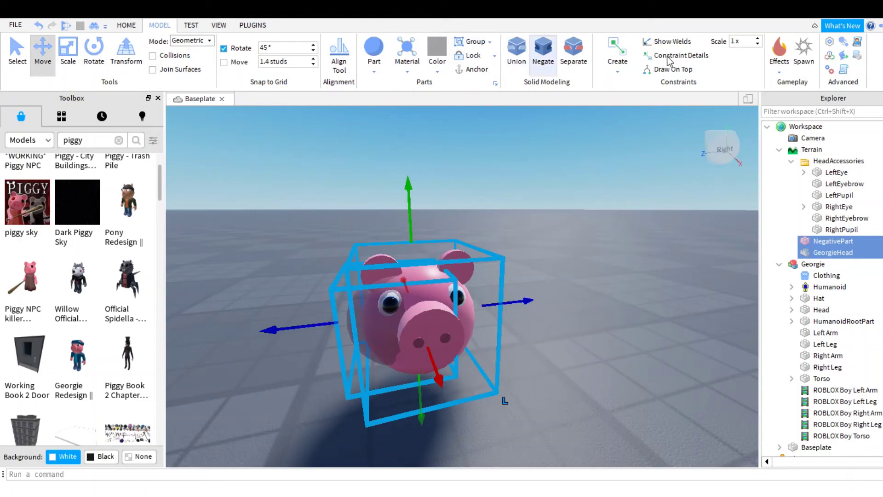
key("ctrl+shift+g")
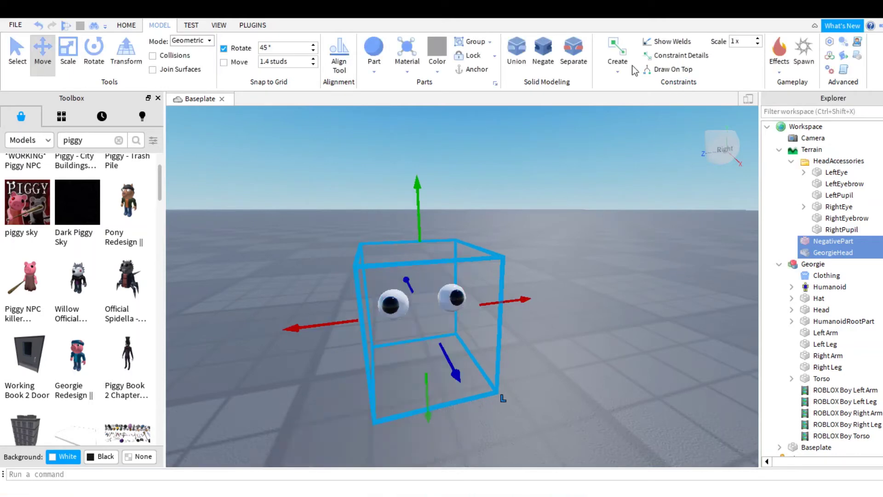
Step: Nest the HeadAccessories folder inside the pig-head Union
left_click(733, 251)
key("q")
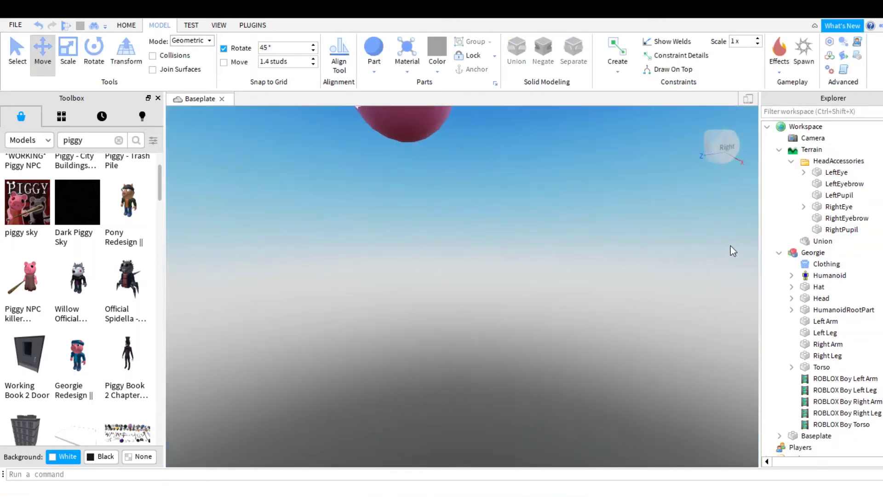
key("e")
left_click(835, 161)
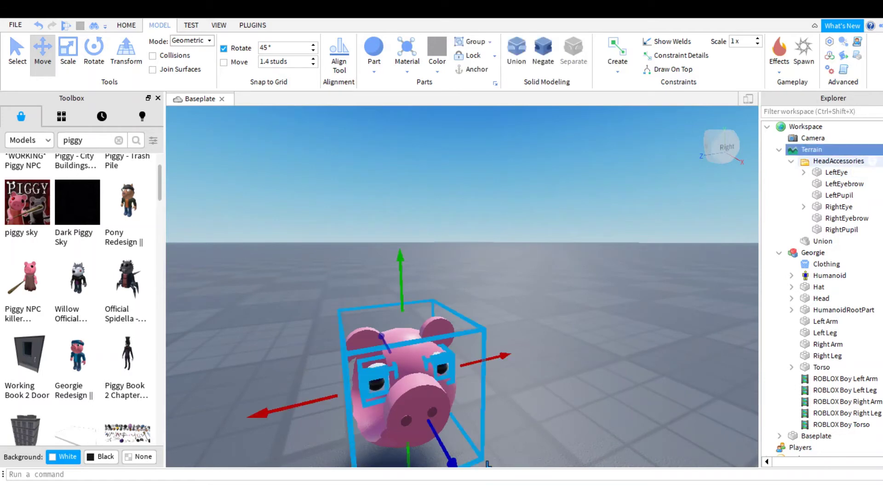
left_click(779, 161)
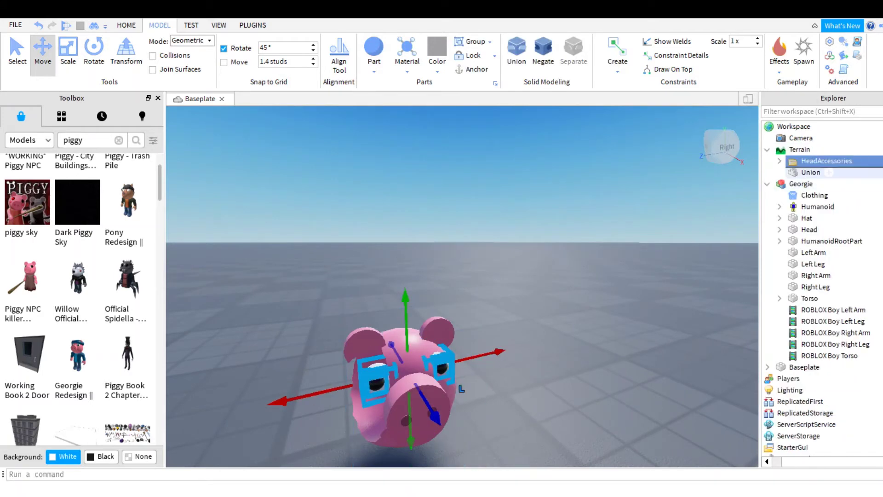
left_click_drag(827, 172, 828, 172)
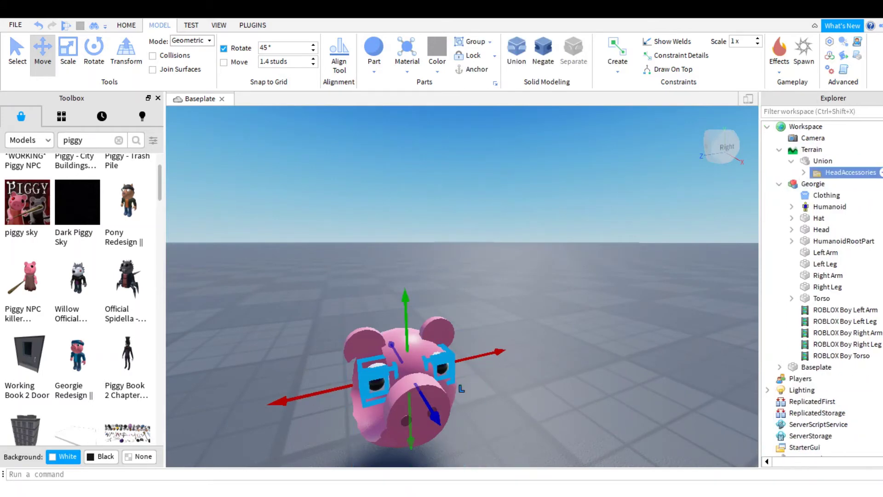
left_click(803, 172)
left_click(852, 206)
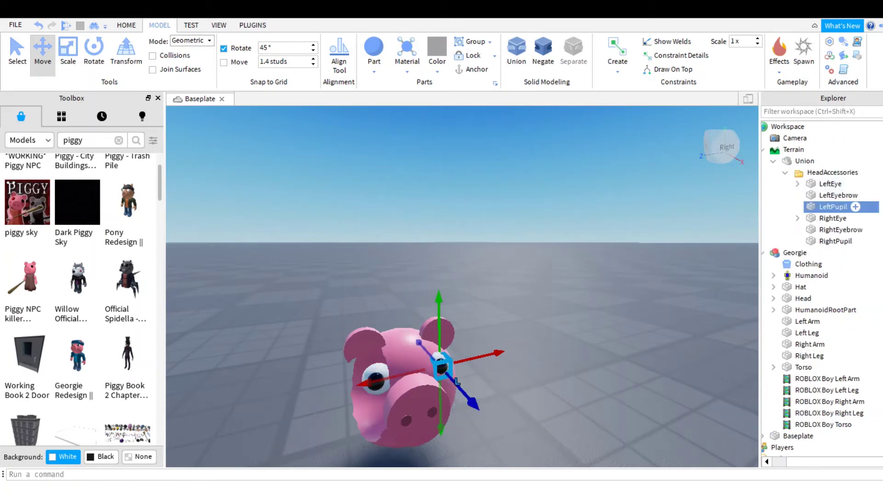
Step: Delete the RightEye and RightPupil parts from HeadAccessories
key("q")
key("e")
left_click(832, 218)
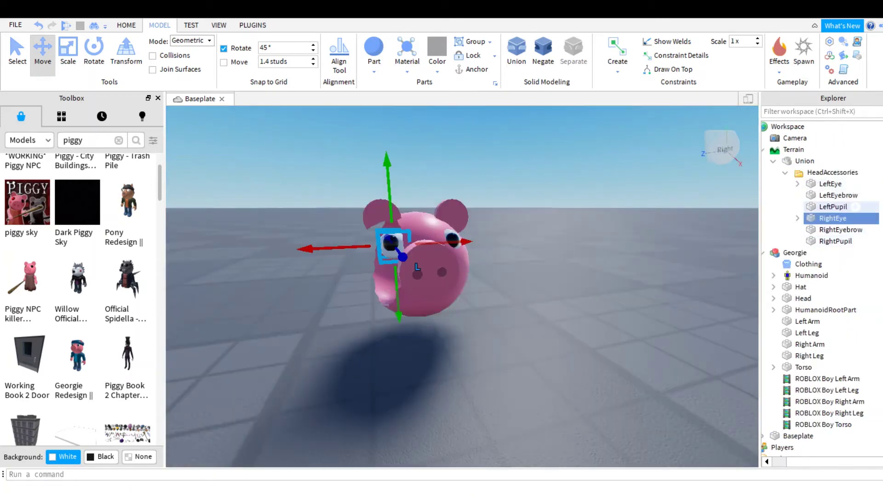
key("Delete")
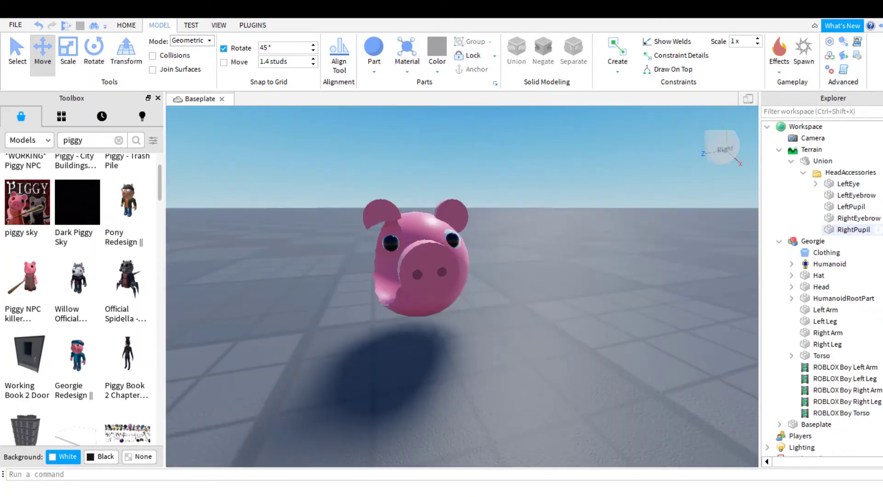
left_click(835, 229)
key("Delete")
key("e")
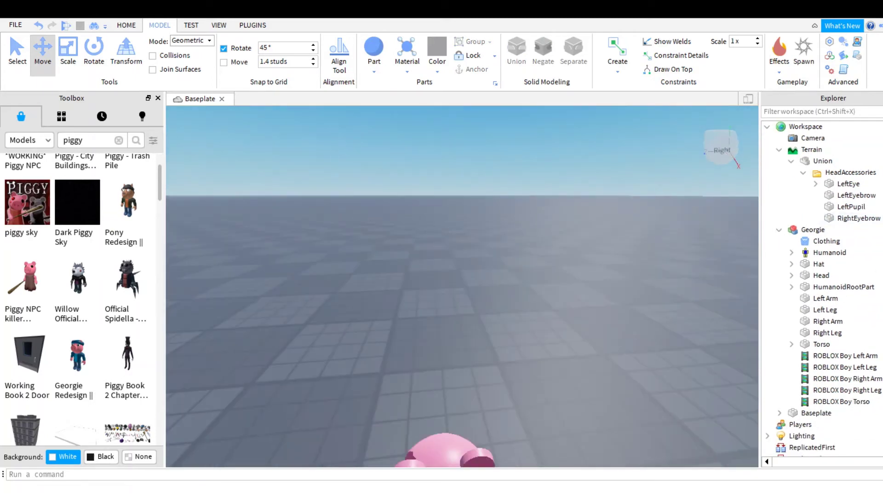
key("q")
Step: Review the remaining accessory parts and Georgie's items in Explorer
left_click(831, 184)
left_click(840, 218)
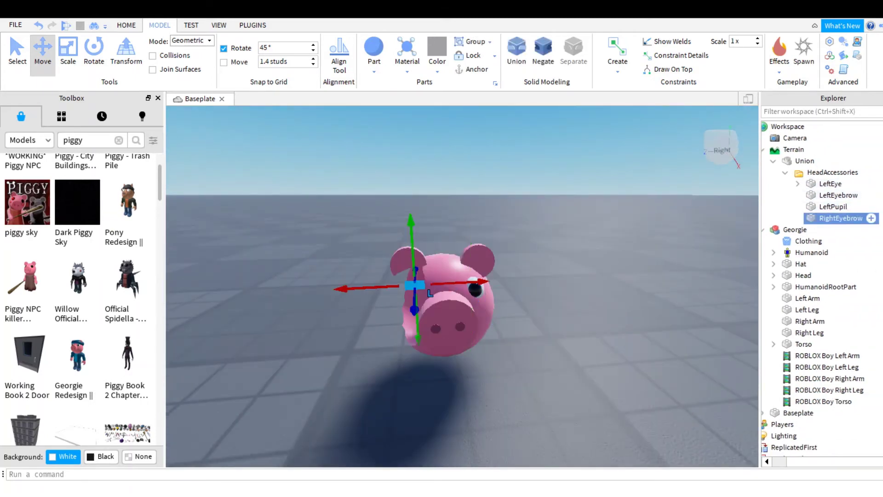
left_click(832, 172)
left_click(785, 172)
left_click(808, 196)
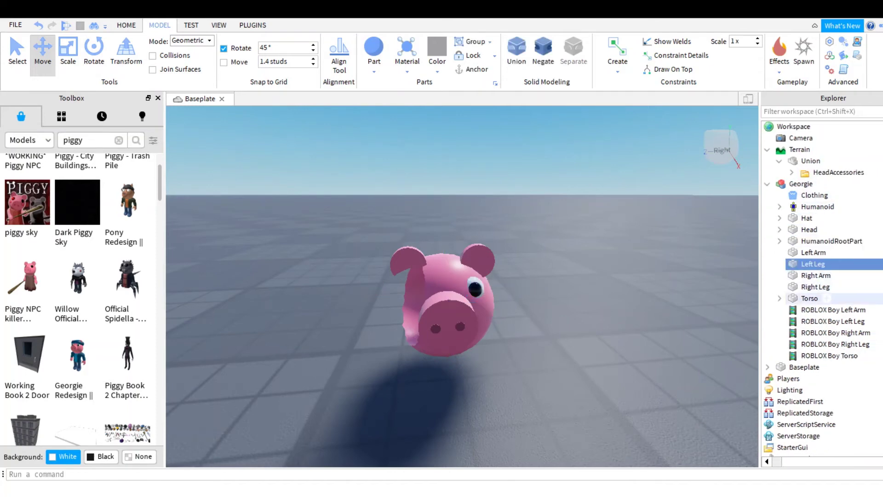
left_click(810, 229)
left_click(630, 342)
right_click_drag(630, 342, 539, 368)
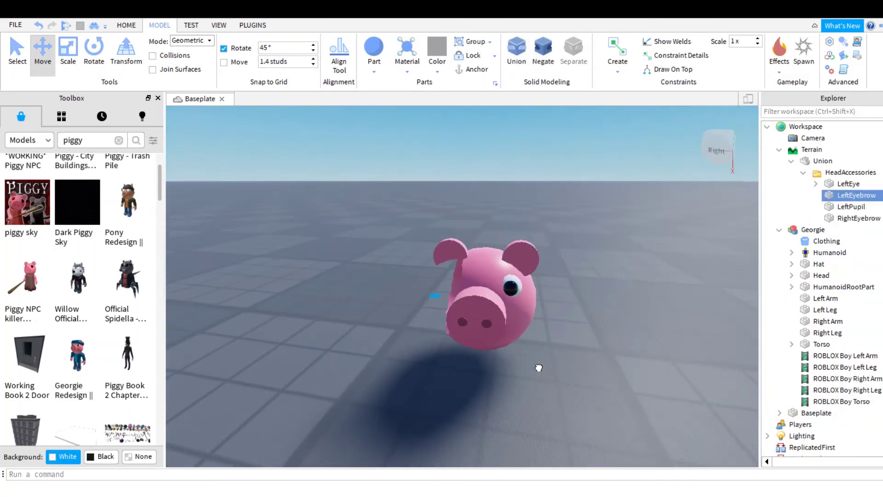
scroll(687, 349, "down", 3)
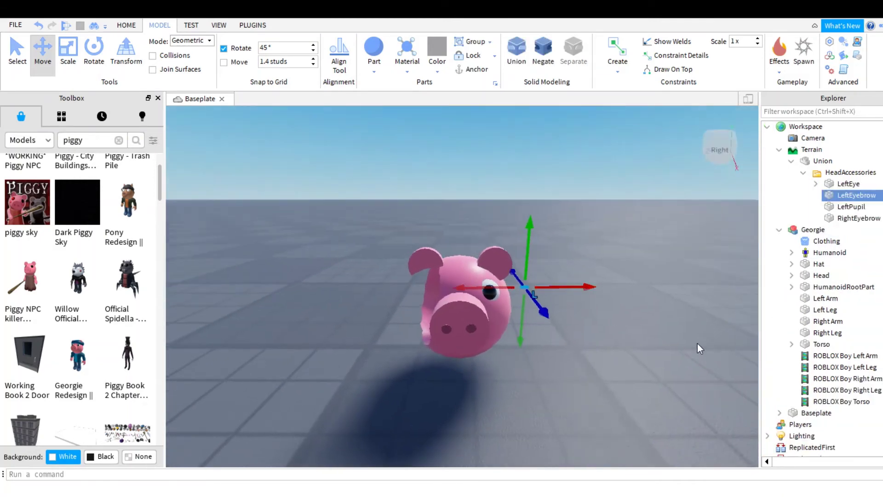
scroll(582, 361, "down", 2)
scroll(546, 387, "up", 1)
scroll(546, 432, "up", 2)
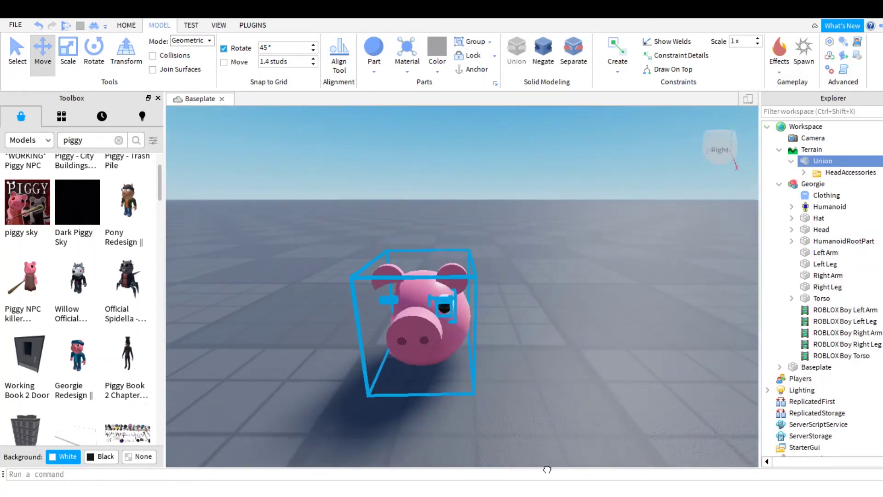
left_click(670, 426)
scroll(679, 419, "up", 2)
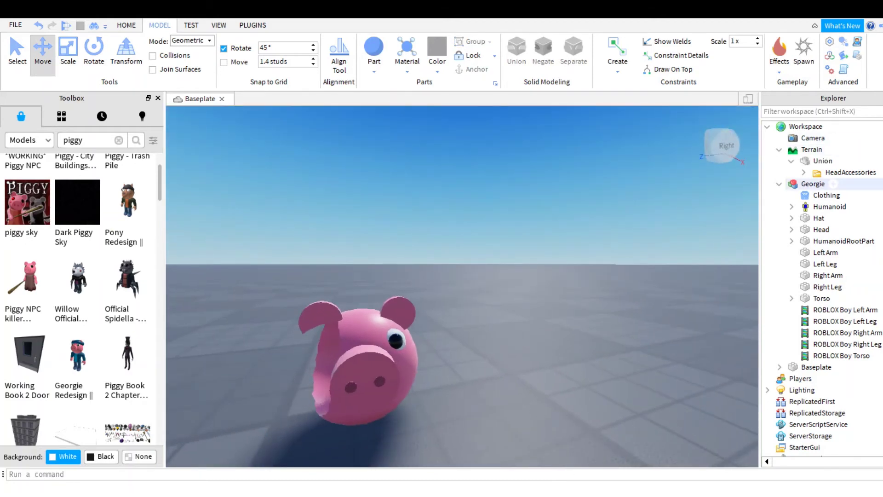
left_click(428, 445)
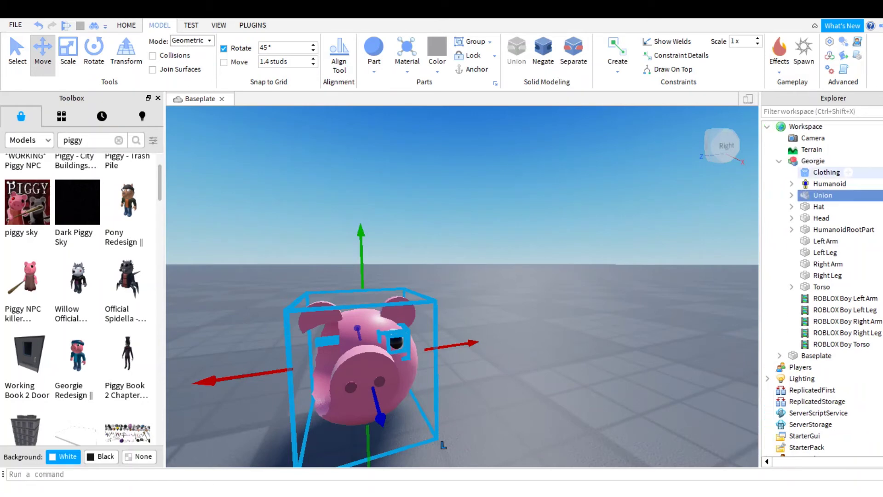
Step: Move the pig-head Union back under Terrain beside the headless Georgie
left_click(813, 160)
key("f")
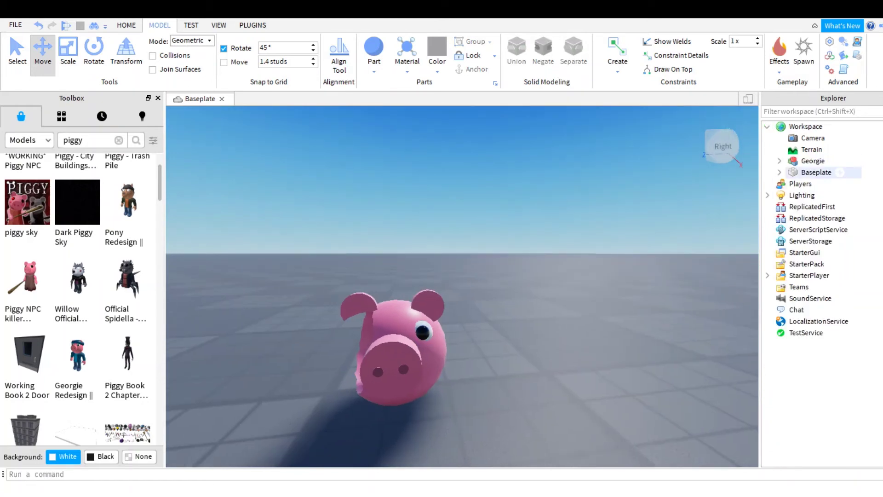
left_click(780, 161)
left_click(811, 195)
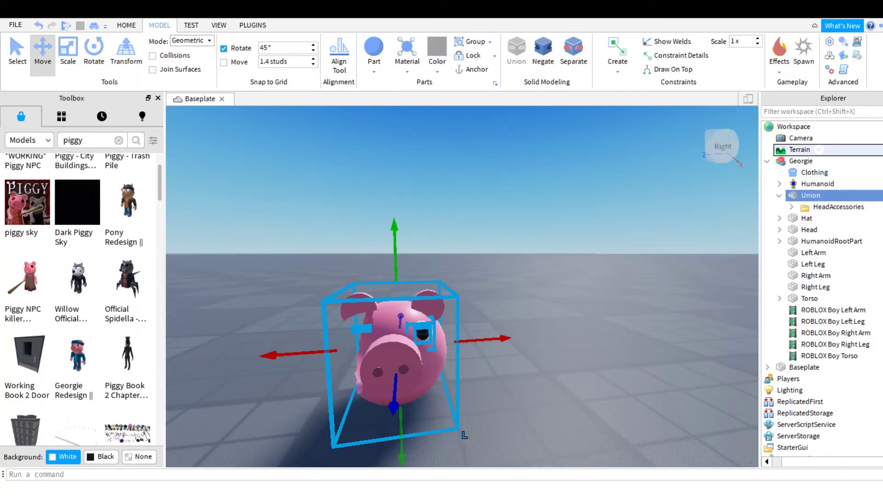
left_click_drag(817, 150, 818, 150)
left_click(740, 255)
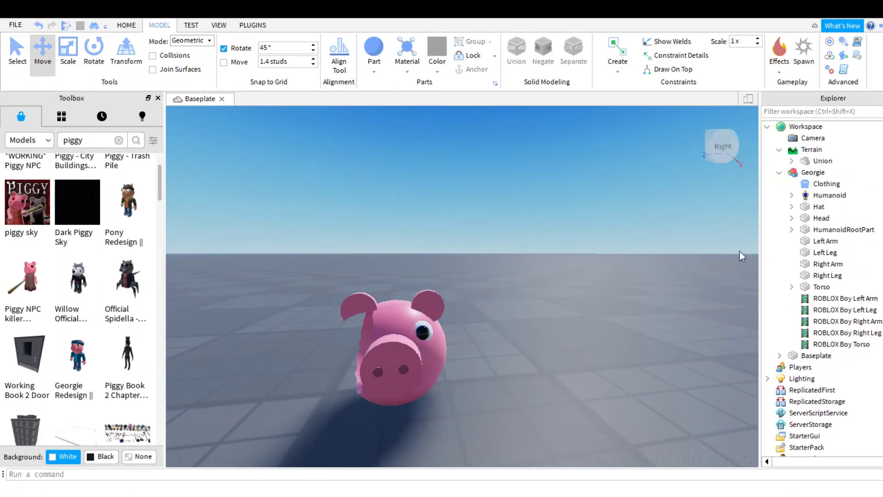
scroll(739, 250, "down", 5)
key("w")
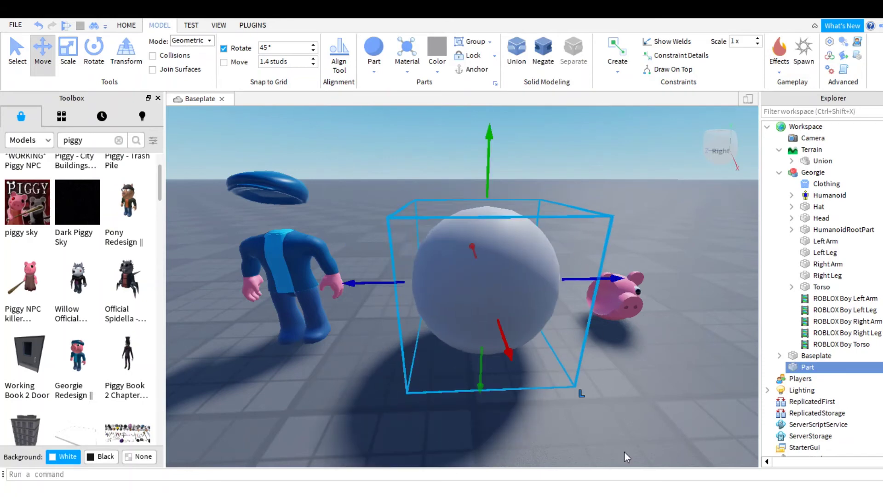
Step: Shrink the white sphere with the Scale tool and select the pig-head Union
left_click(126, 25)
left_click(144, 52)
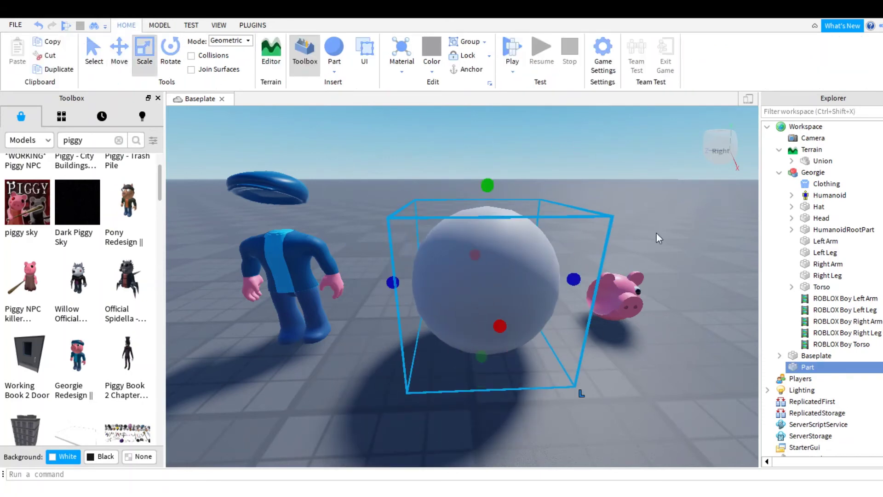
left_click_drag(587, 282, 600, 318)
left_click(607, 307)
scroll(606, 307, "up", 5)
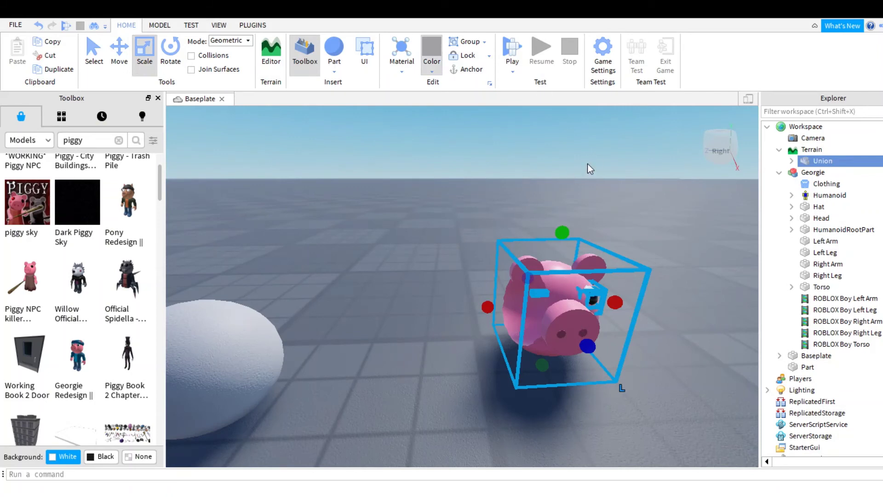
left_click(544, 157)
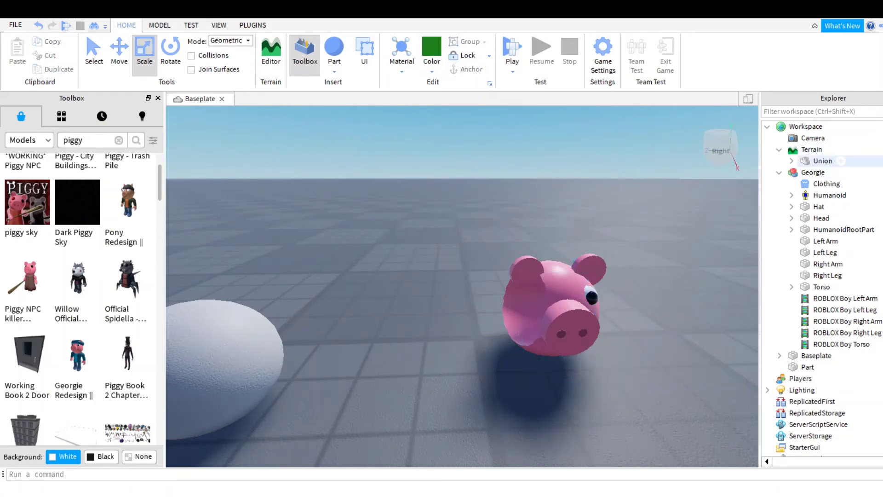
left_click(871, 161)
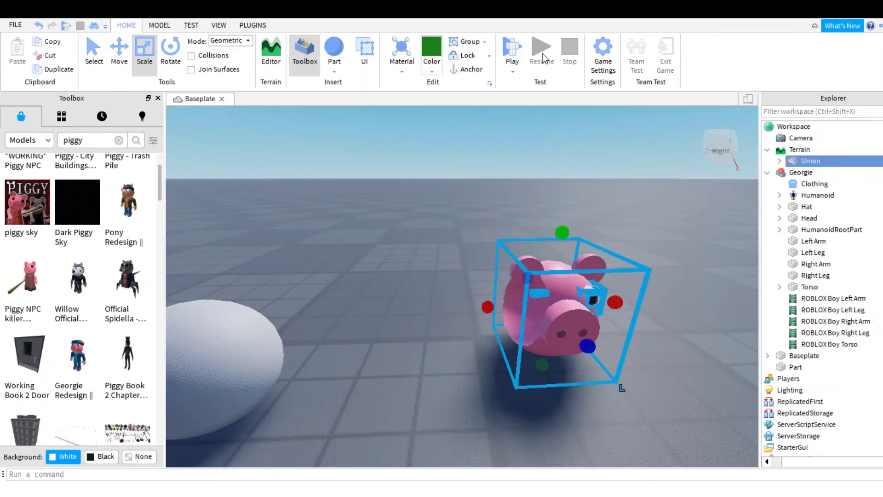
Step: Move HeadAccessories out of the Union to sit directly under Terrain
left_click(780, 161)
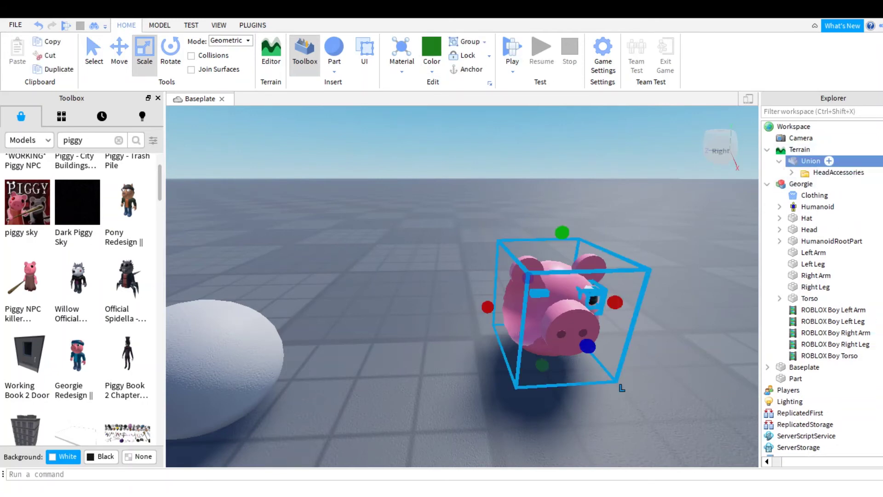
left_click_drag(837, 172, 800, 150)
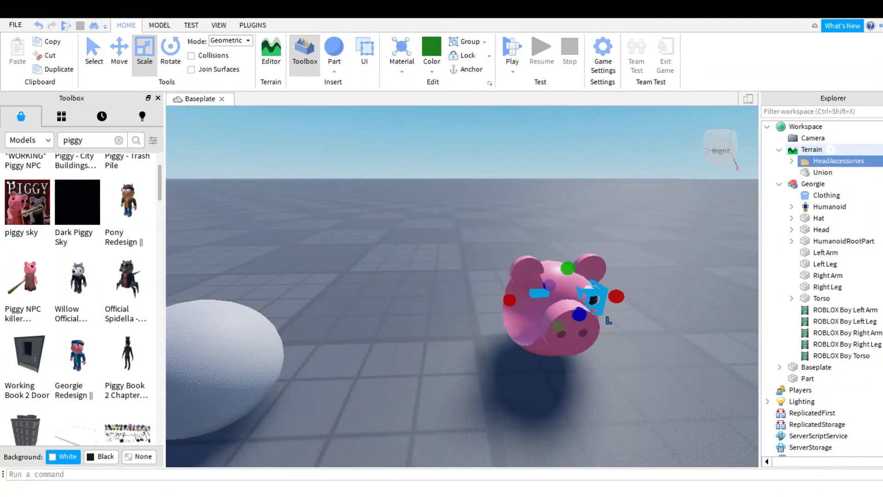
left_click(810, 172)
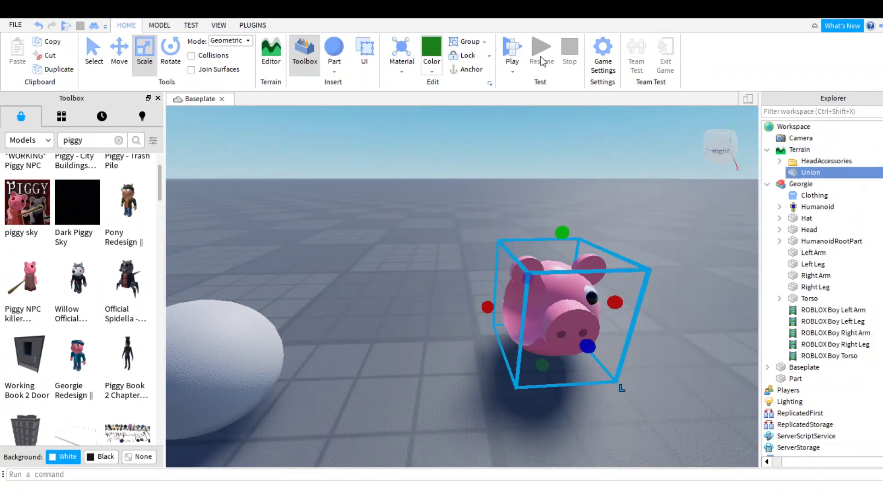
left_click(550, 108)
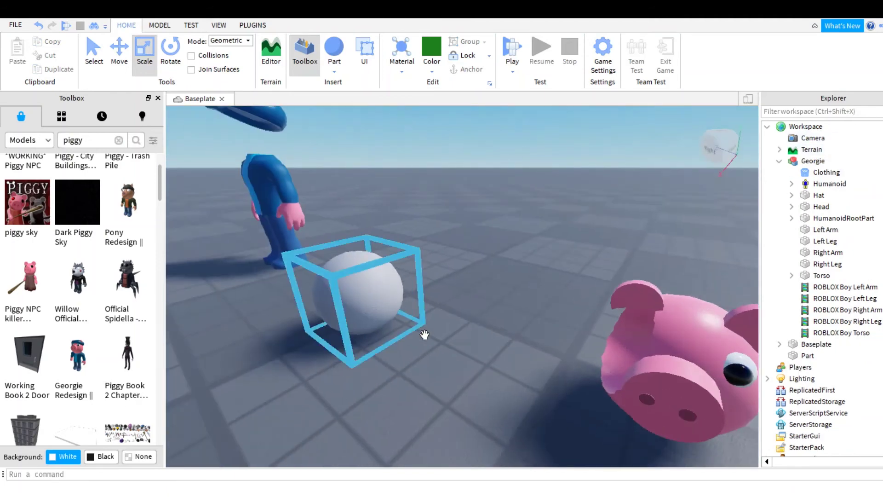
left_click(424, 334)
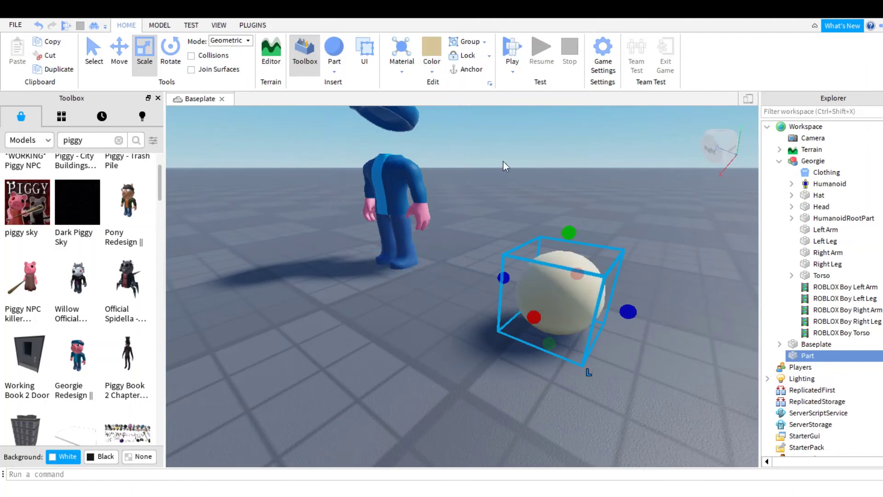
Step: Shrink the white sphere and duplicate it as a smaller copy inside
mouse_move(738, 286)
left_mouse_down()
mouse_move(701, 303)
mouse_move(721, 276)
left_mouse_up()
right_click_drag(721, 276, 594, 259)
left_click_drag(481, 295, 465, 313)
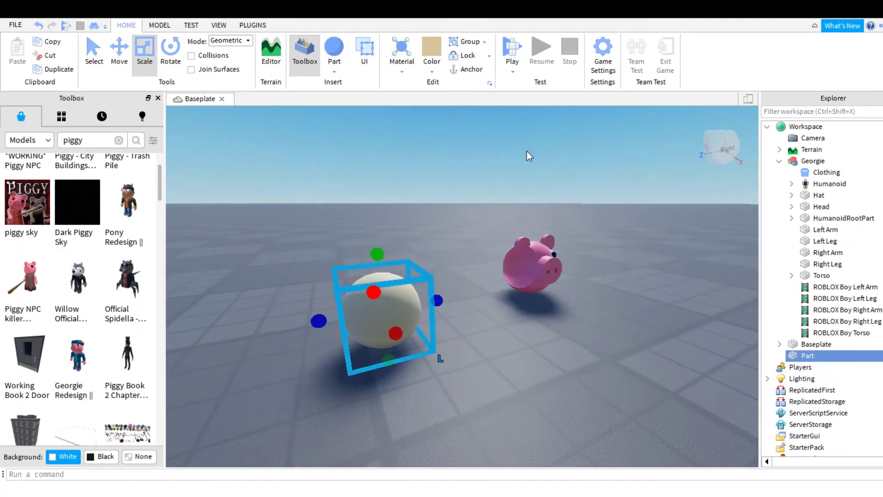
key("ctrl+d")
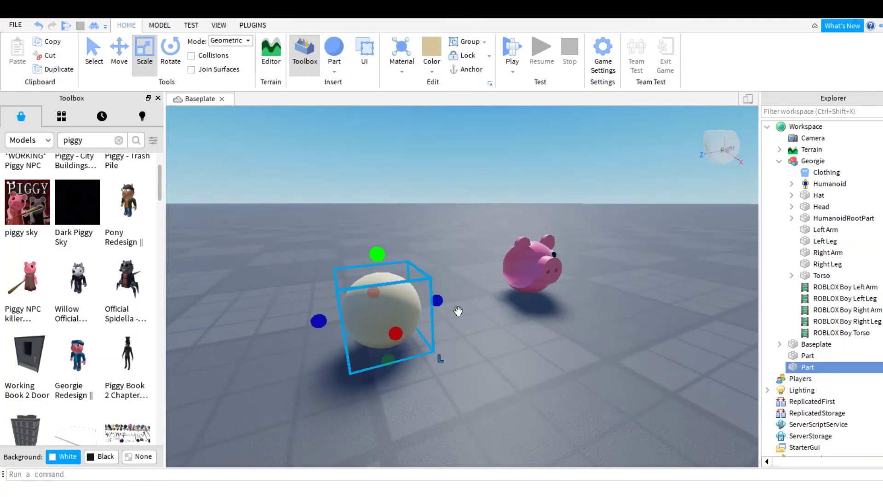
left_click_drag(437, 301, 436, 344)
left_click(119, 52)
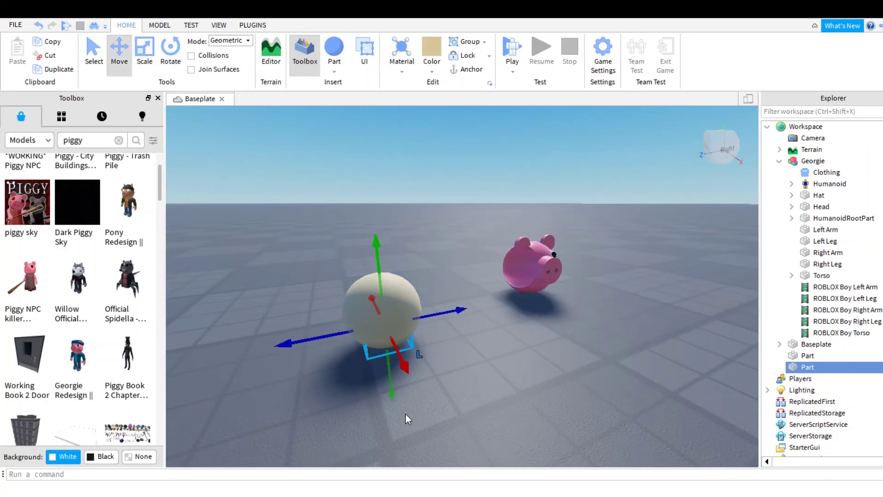
mouse_move(419, 412)
left_mouse_down()
mouse_move(424, 439)
mouse_move(461, 463)
left_mouse_up()
Step: Scale the copy to a small piece and position it at the sphere's front surface
left_click(145, 51)
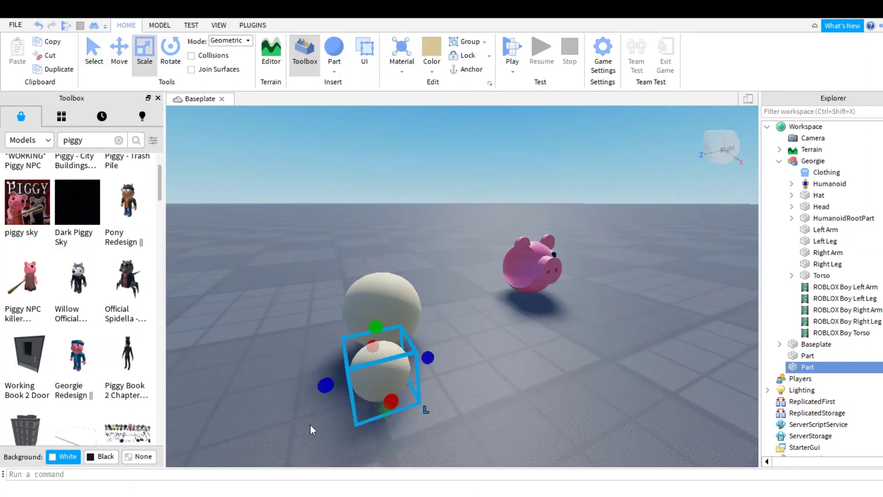
left_click_drag(387, 441, 394, 389)
left_click(119, 52)
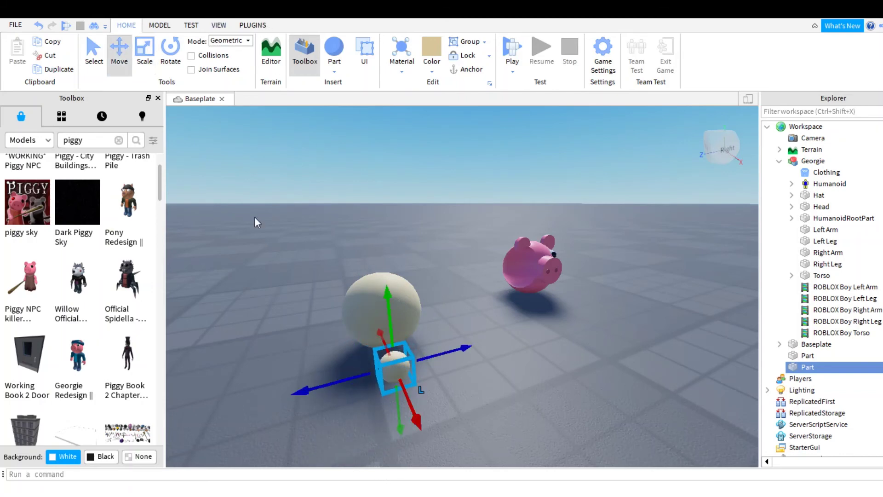
mouse_move(387, 331)
left_mouse_down()
mouse_move(482, 349)
mouse_move(467, 365)
left_mouse_up()
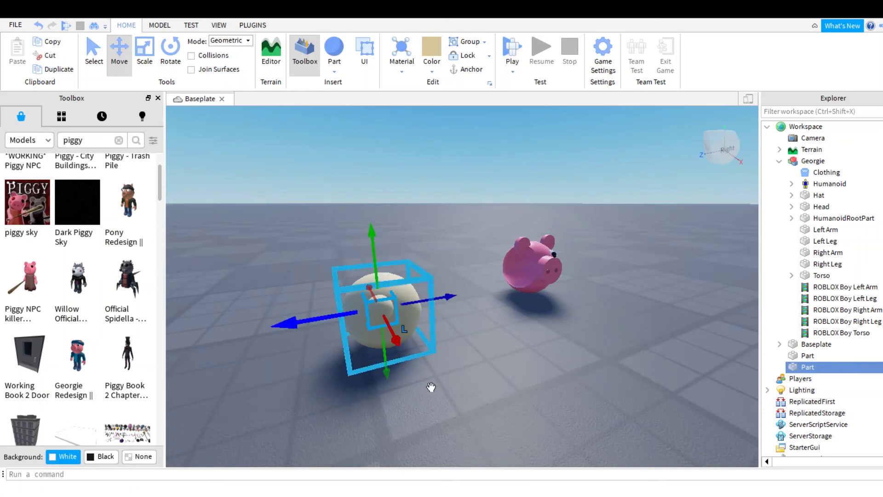
left_click_drag(462, 366, 460, 363)
key("ctrl+z")
right_click_drag(460, 361, 460, 361)
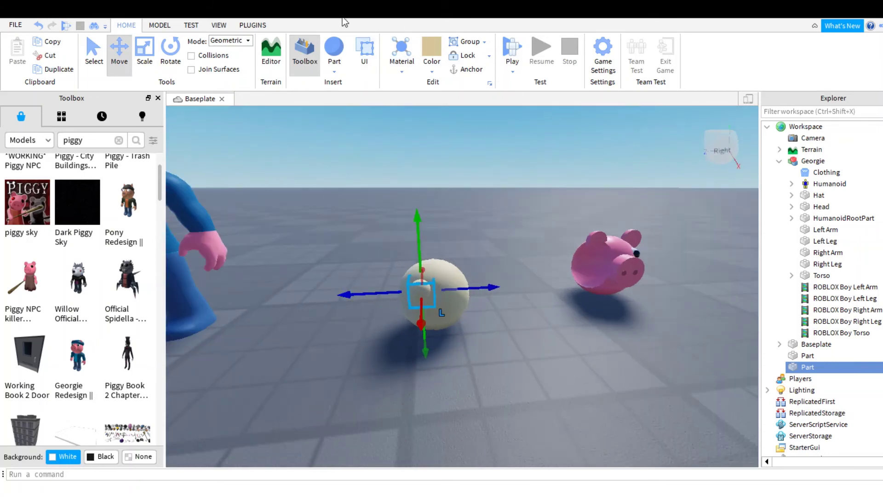
left_click(218, 24)
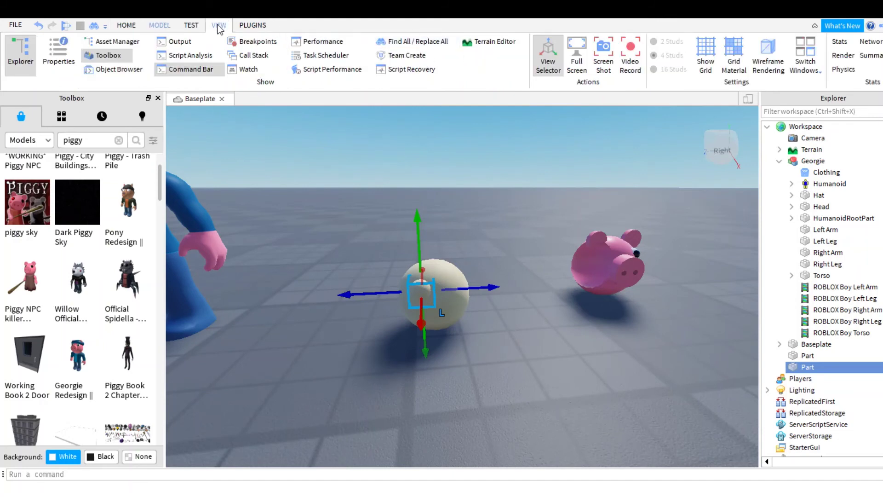
Step: Union the sphere with the negated small piece into one skull part with a hole
left_click(159, 26)
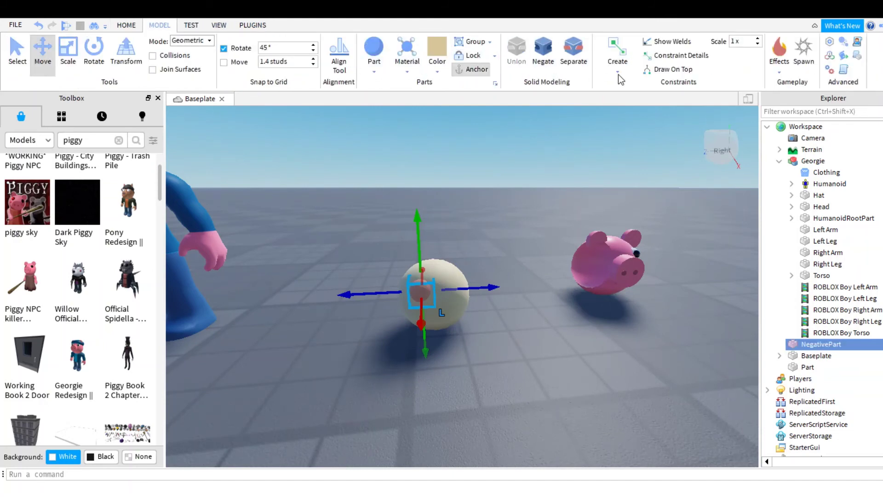
left_click_drag(361, 262, 560, 356)
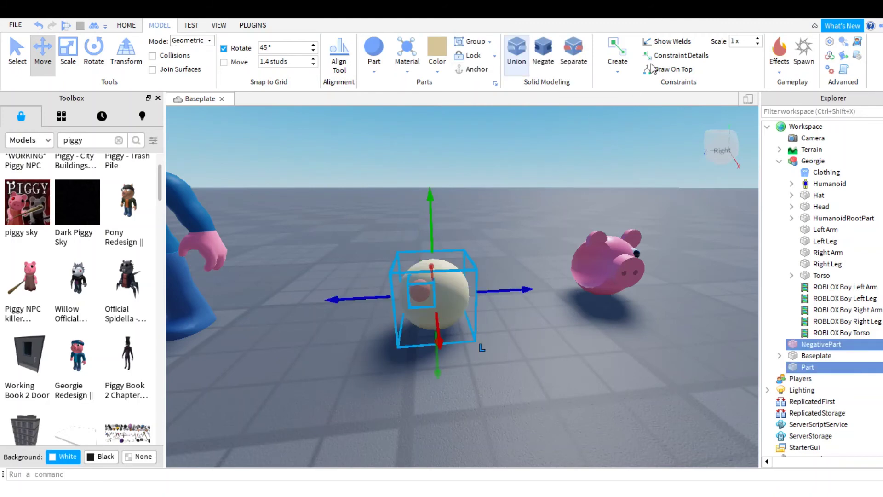
key("ctrl+shift+g")
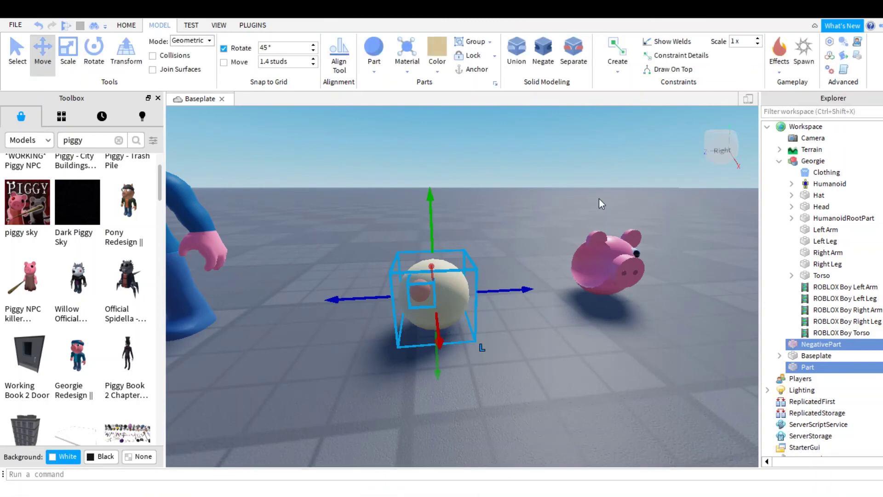
Step: Position the skull Union inside the pig head's left side as an exposed white patch
right_click_drag(627, 361, 757, 438)
left_click_drag(756, 439, 751, 473)
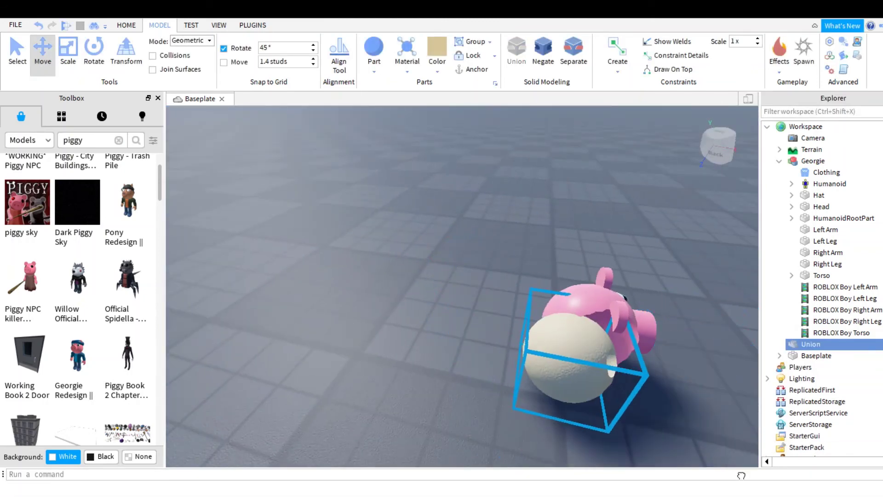
right_click_drag(770, 474, 736, 461)
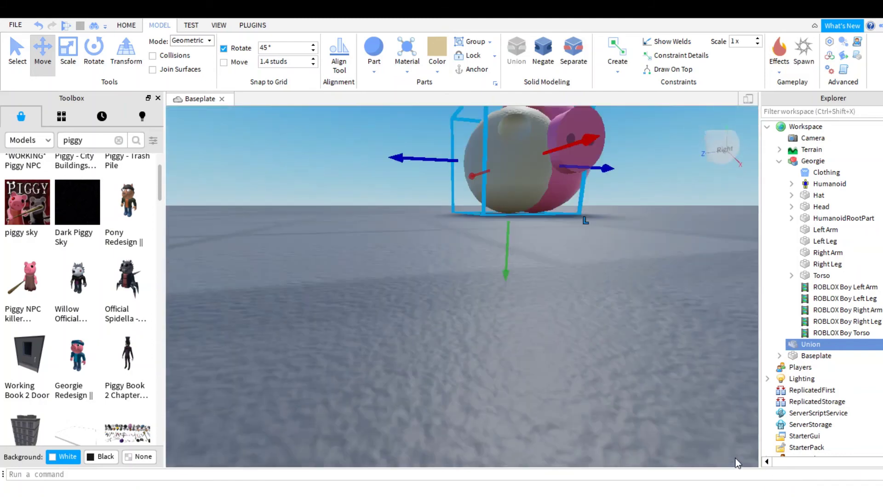
mouse_move(666, 228)
right_mouse_down()
mouse_move(751, 287)
mouse_move(737, 272)
right_mouse_up()
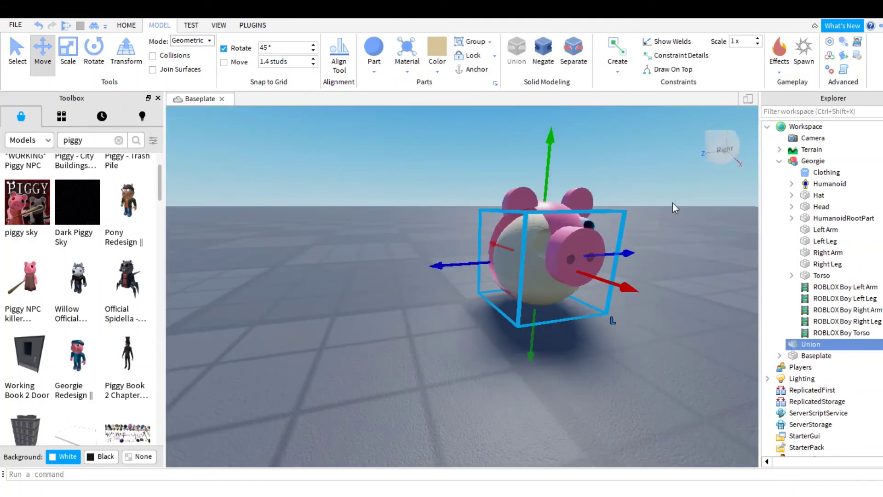
right_click_drag(684, 177, 577, 273)
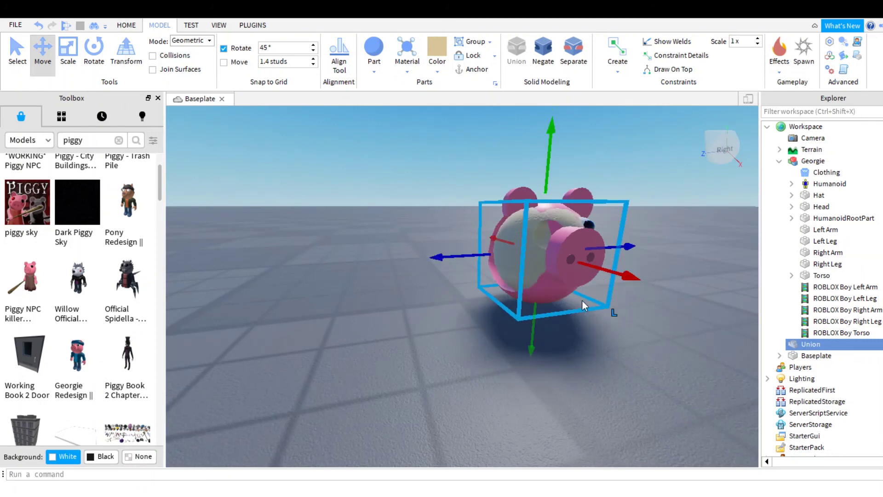
left_click_drag(582, 303, 573, 321)
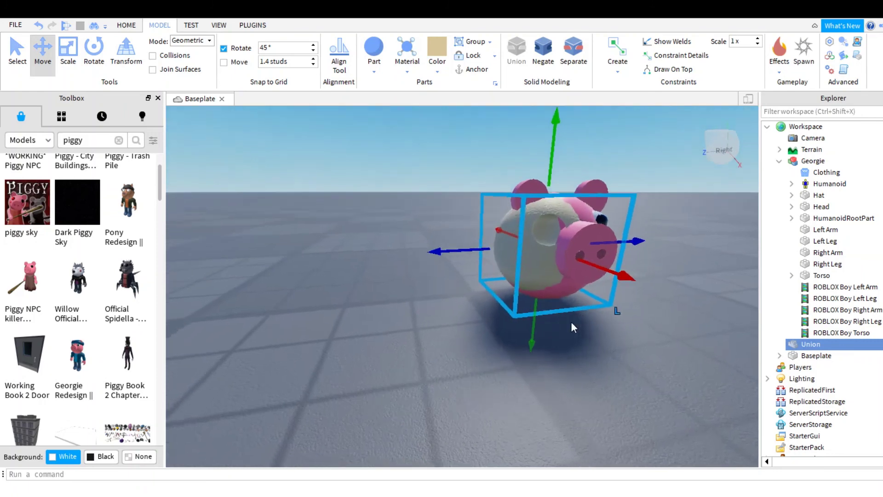
scroll(573, 320, "up", 3)
right_click_drag(573, 320, 572, 321)
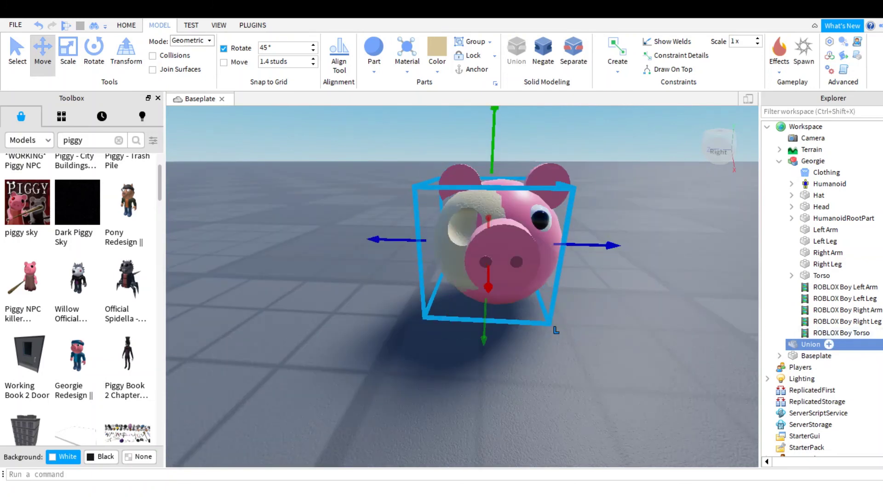
Step: Parent the Union under the Georgie model in Explorer and fine-tune its placement
left_click_drag(810, 343, 813, 160)
left_click(813, 161)
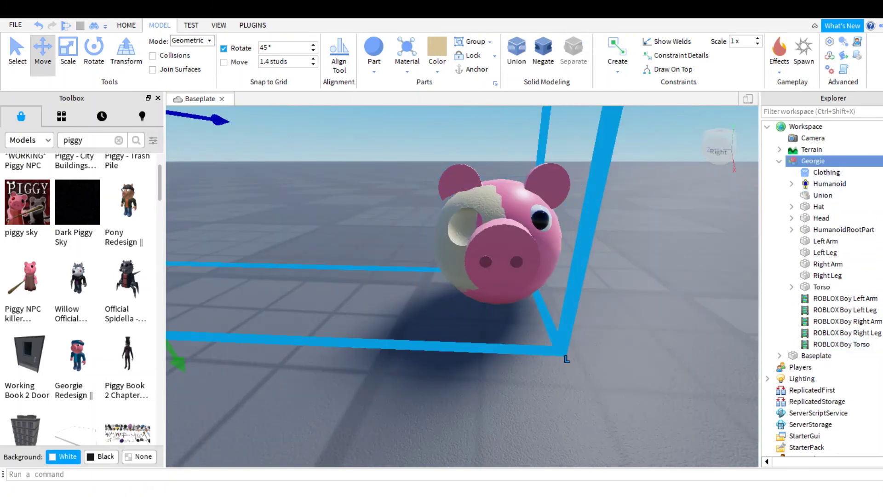
left_click(827, 183)
left_click(810, 196)
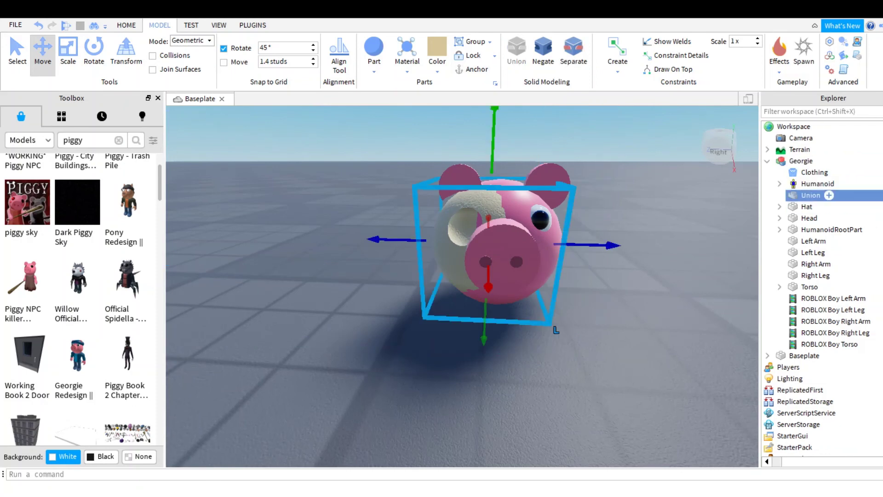
left_click_drag(510, 289, 507, 289)
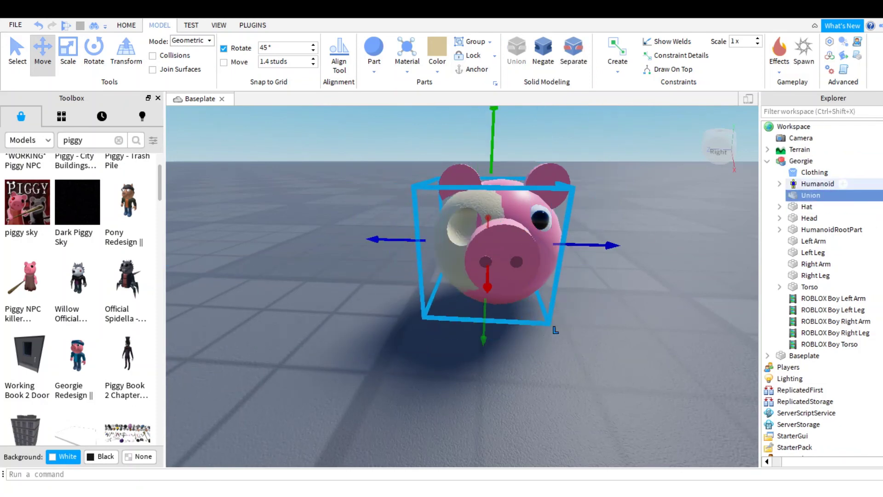
key("w")
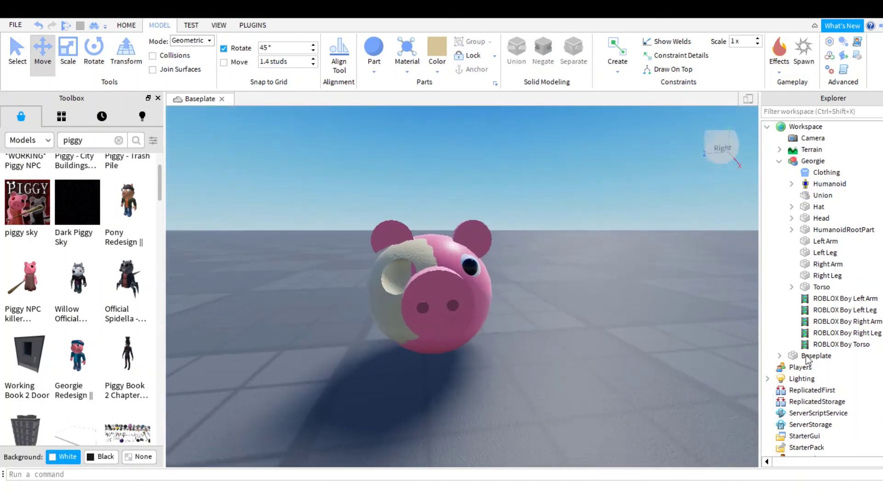